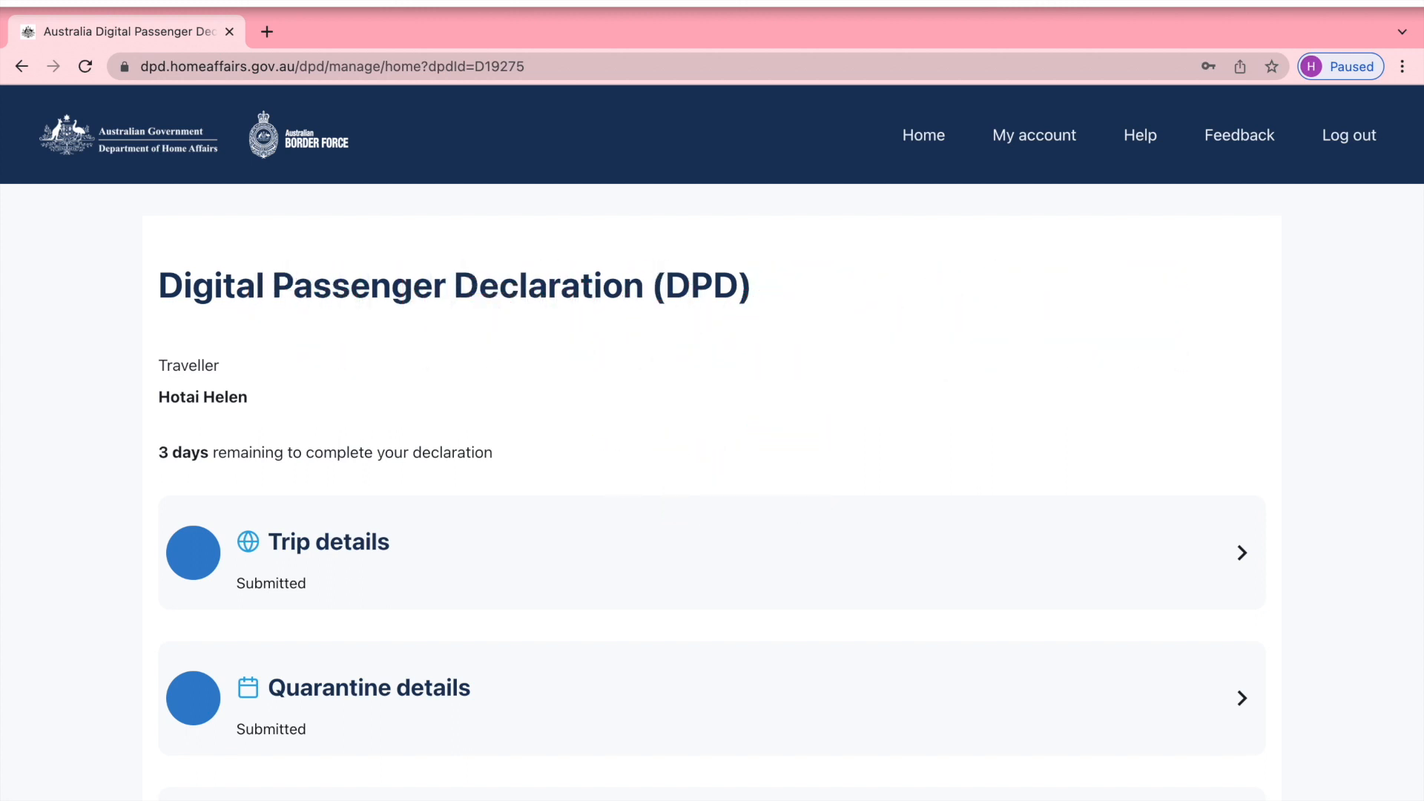
- Open the Health information section of the Digital Passenger Declaration
{"action": "scroll", "coordinate": [771, 680], "scroll_direction": "down", "scroll_amount": 2}
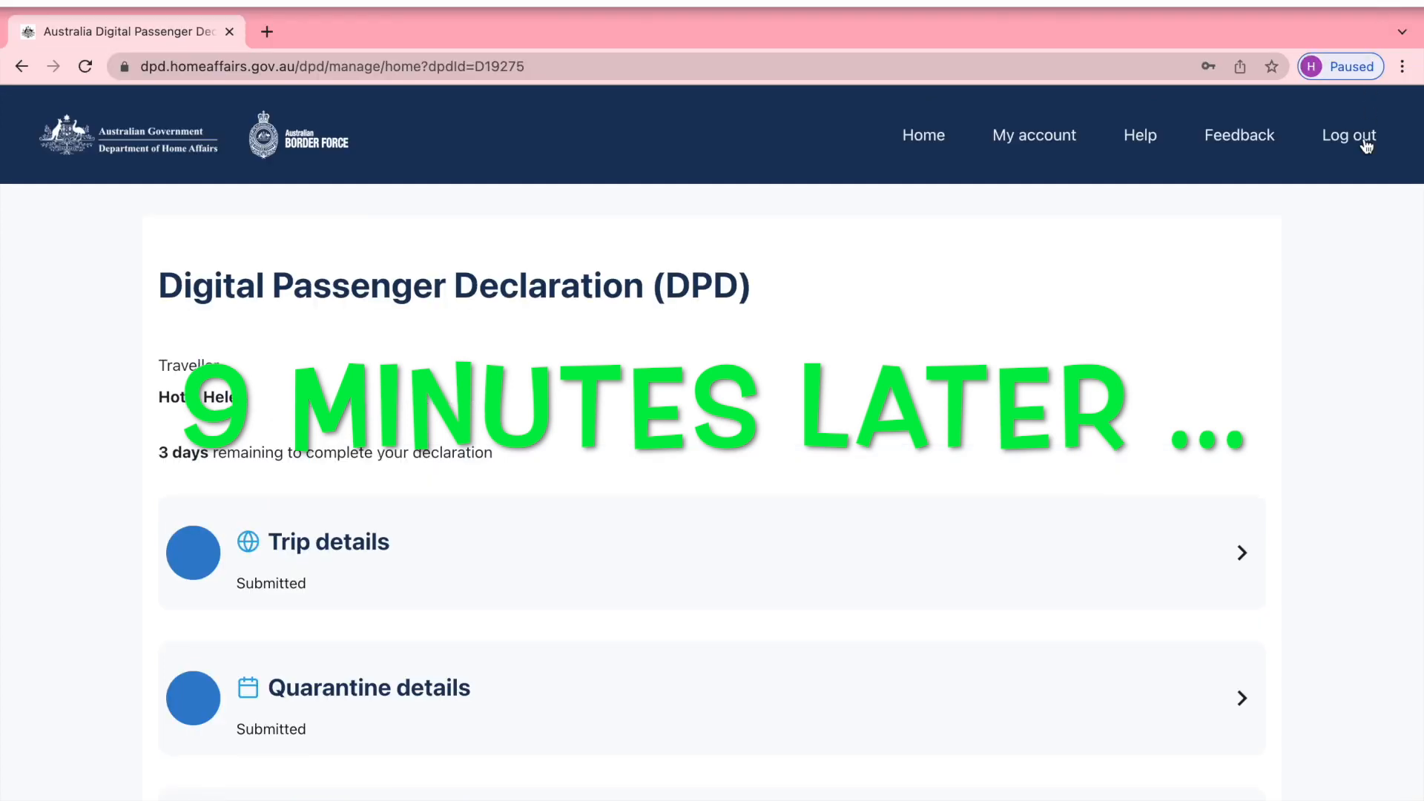
{"action": "scroll", "coordinate": [1363, 483], "scroll_direction": "down", "scroll_amount": 1}
{"action": "scroll", "coordinate": [1363, 482], "scroll_direction": "down", "scroll_amount": 2}
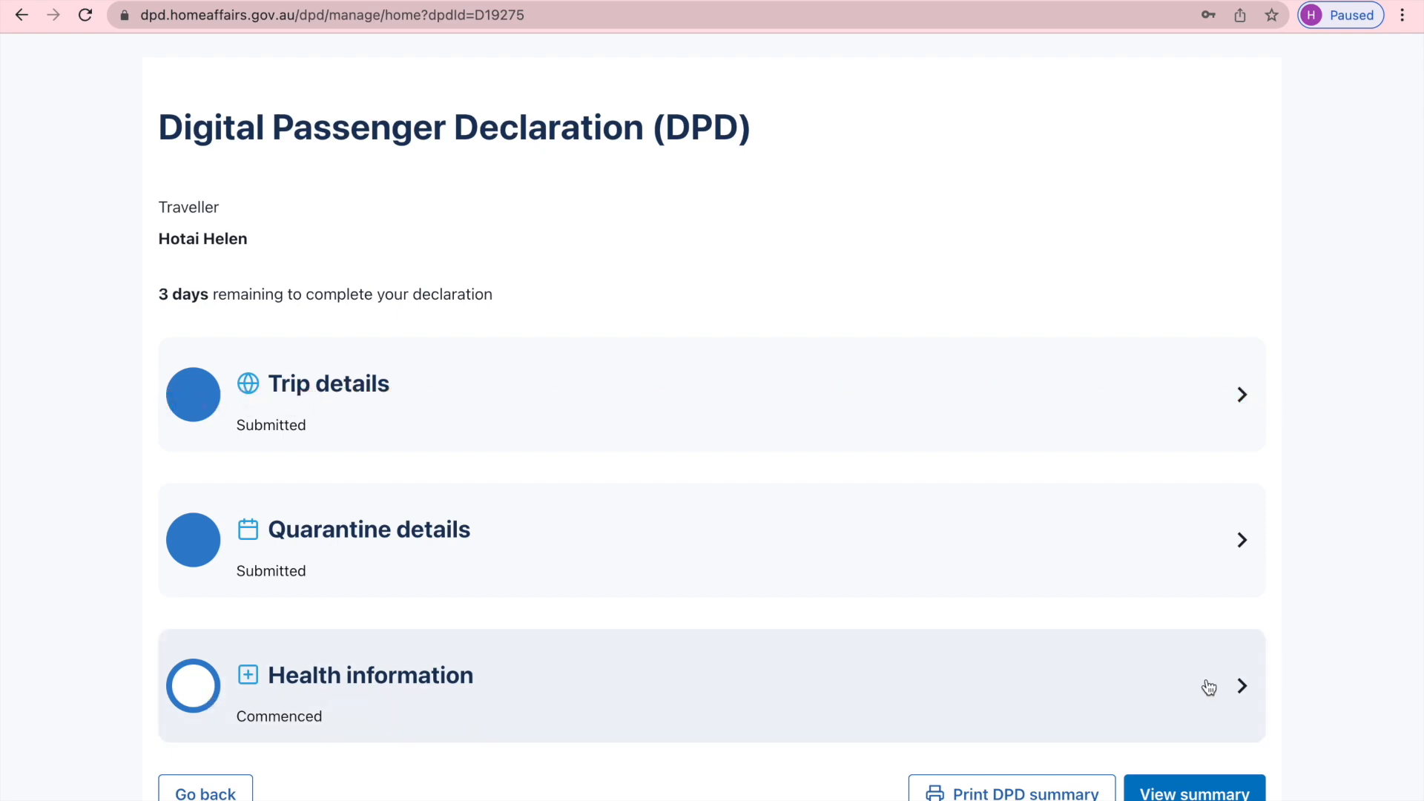
{"action": "left_click", "coordinate": [1209, 687]}
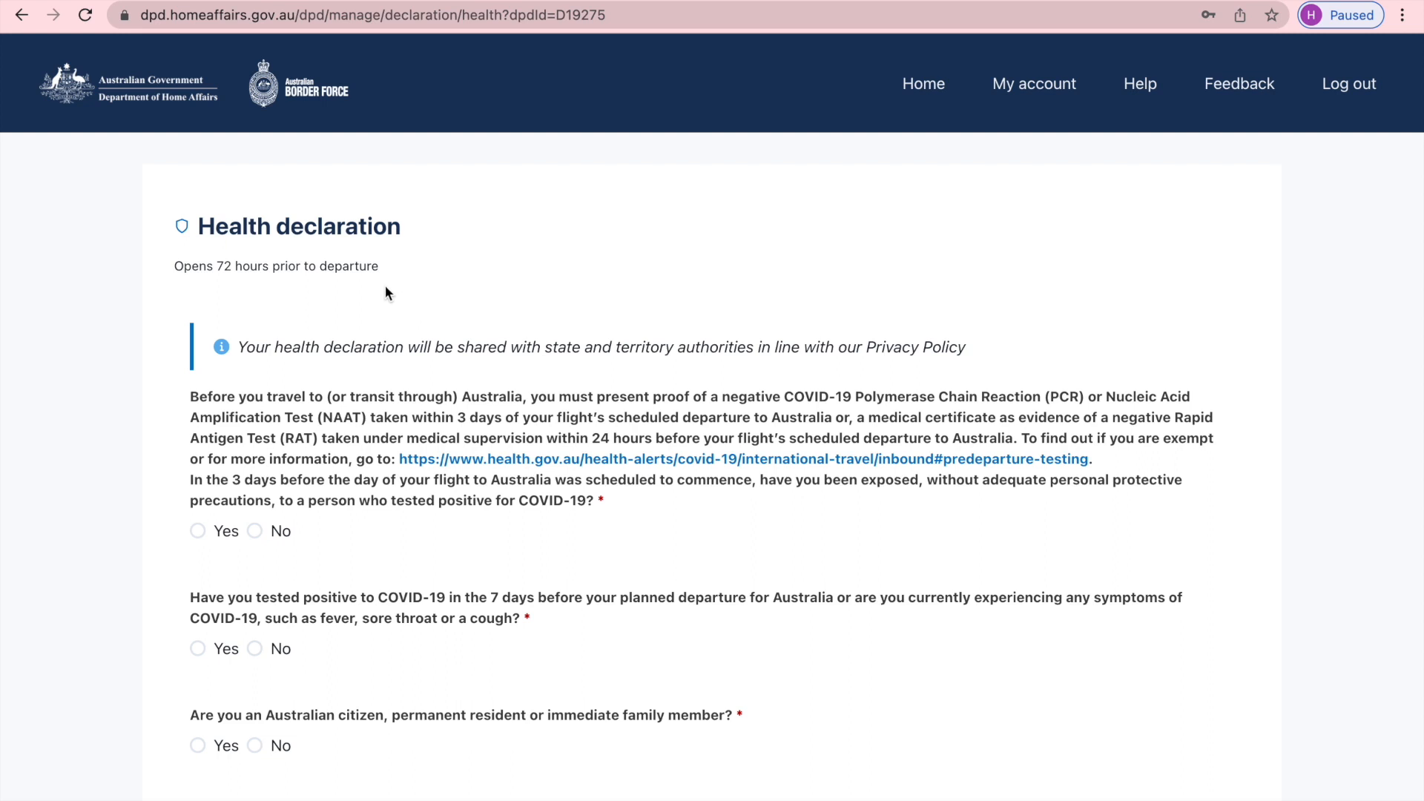
- Read through the health declaration's testing requirements, COVID-19 questions and vaccination statement
{"action": "scroll", "coordinate": [363, 416], "scroll_direction": "down", "scroll_amount": 1}
{"action": "scroll", "coordinate": [364, 421], "scroll_direction": "down", "scroll_amount": 1}
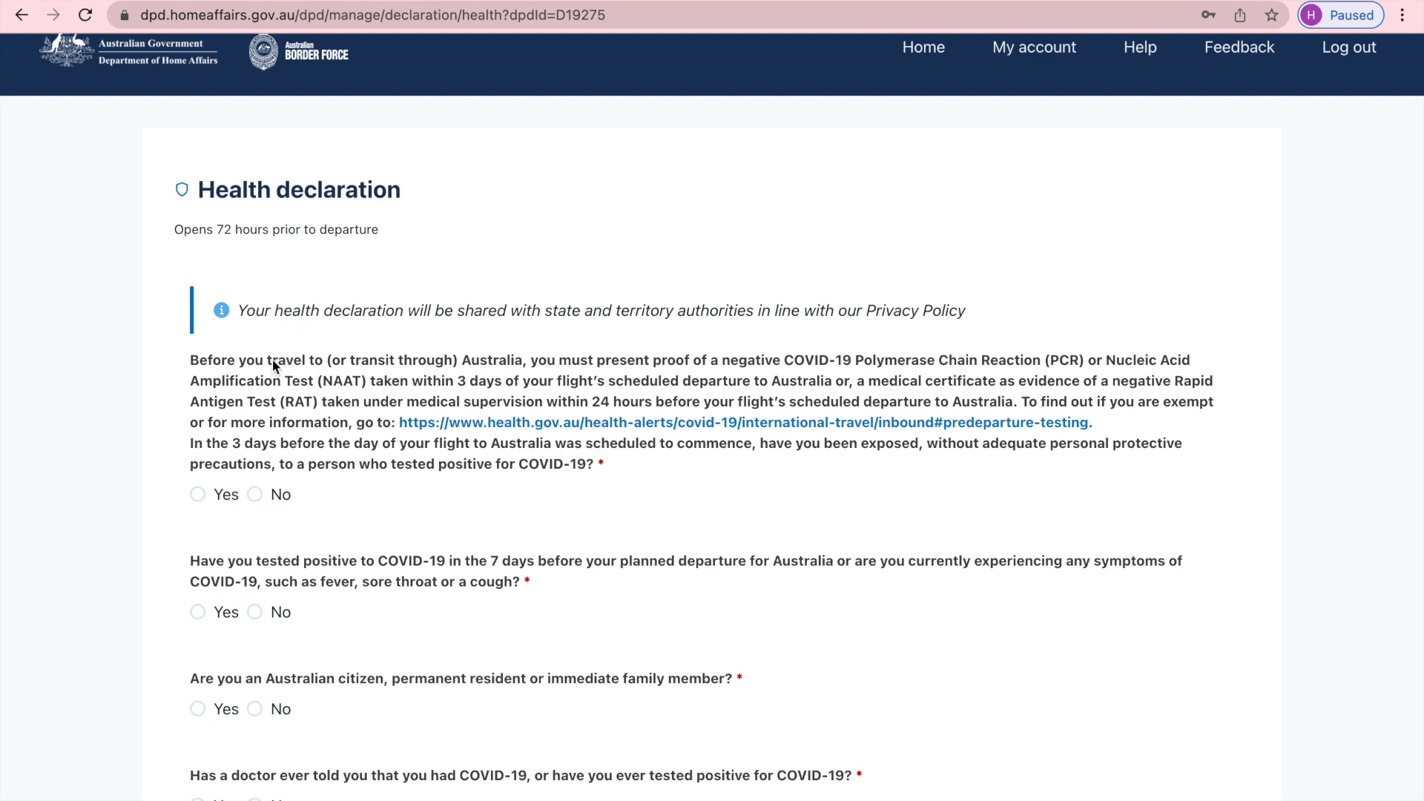
{"action": "scroll", "coordinate": [202, 432], "scroll_direction": "down", "scroll_amount": 3}
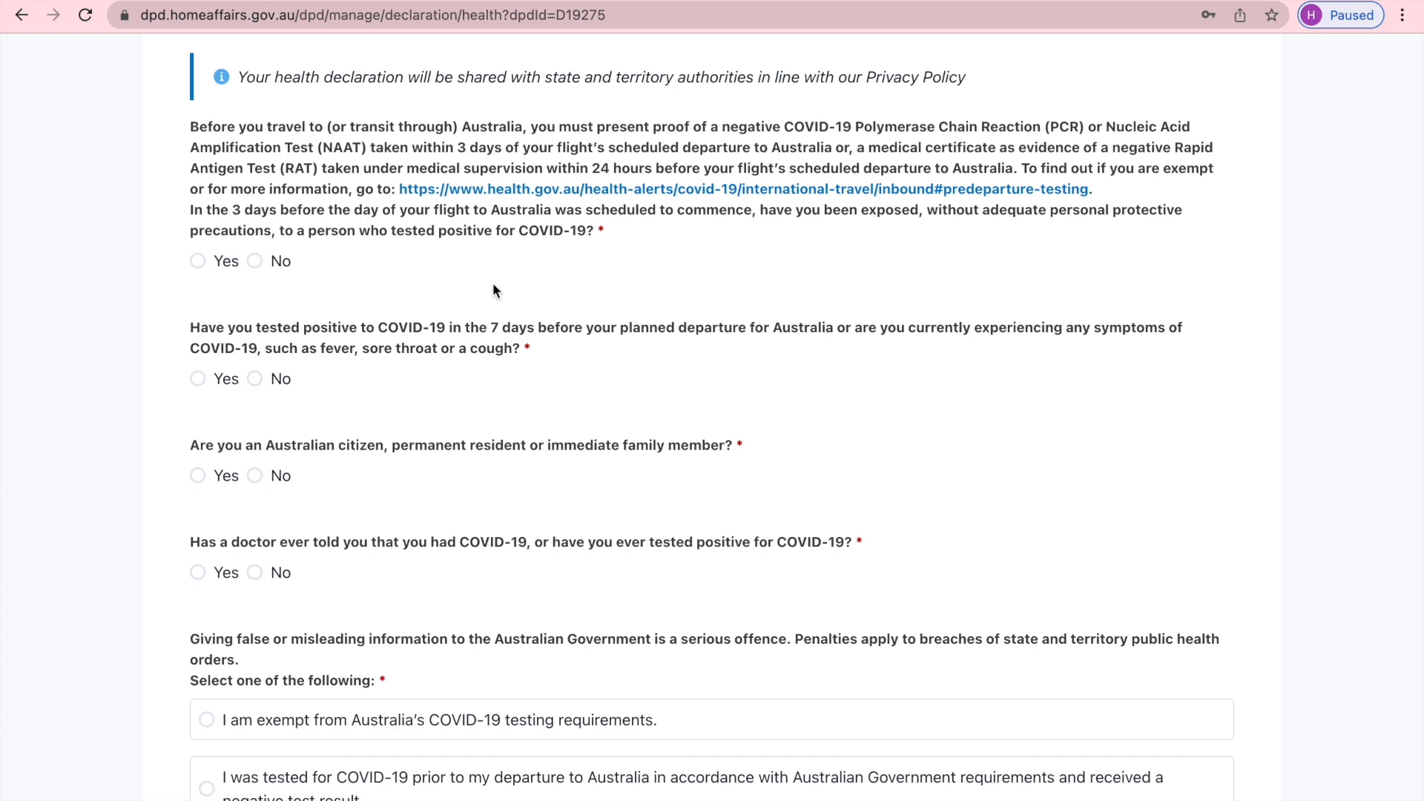
{"action": "scroll", "coordinate": [414, 322], "scroll_direction": "down", "scroll_amount": 2}
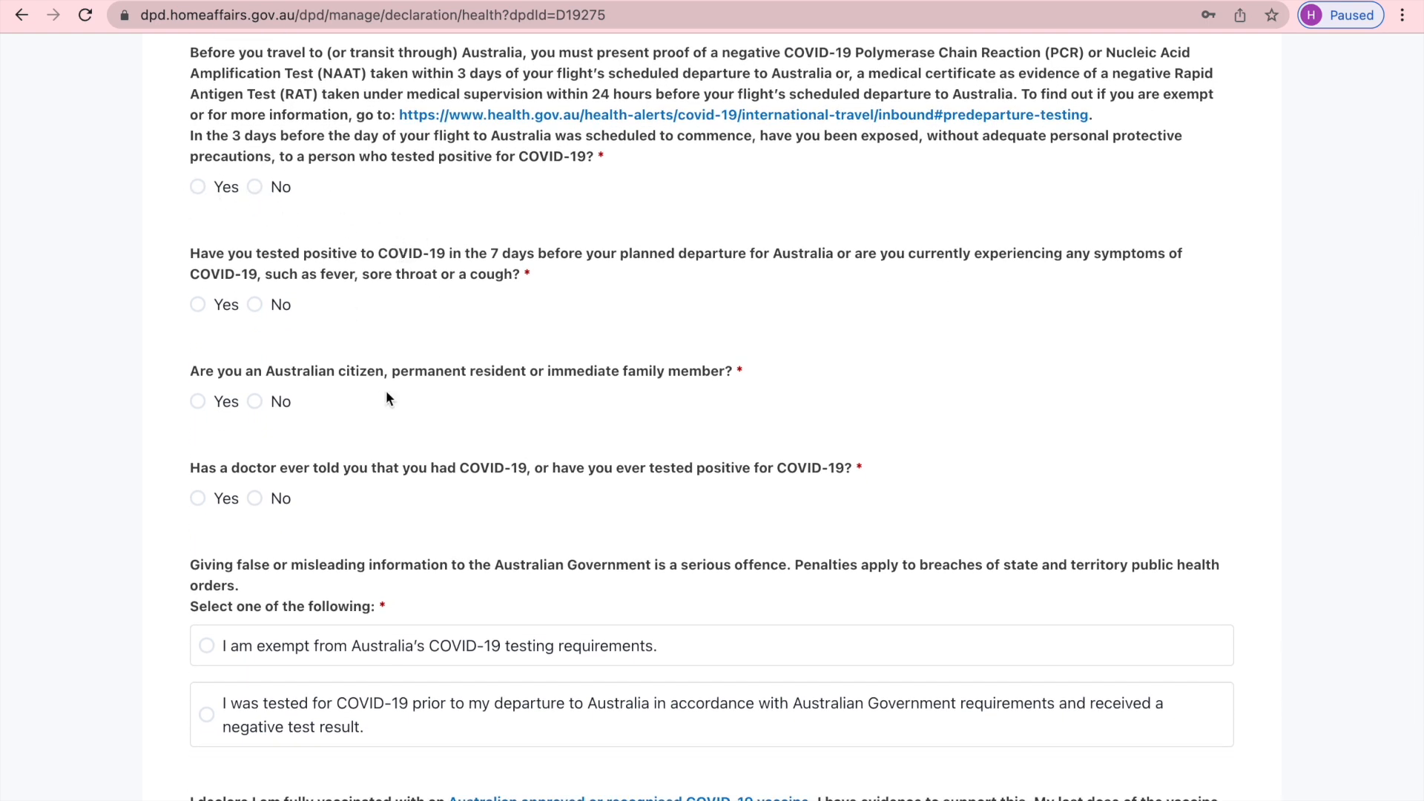
{"action": "scroll", "coordinate": [387, 395], "scroll_direction": "down", "scroll_amount": 5}
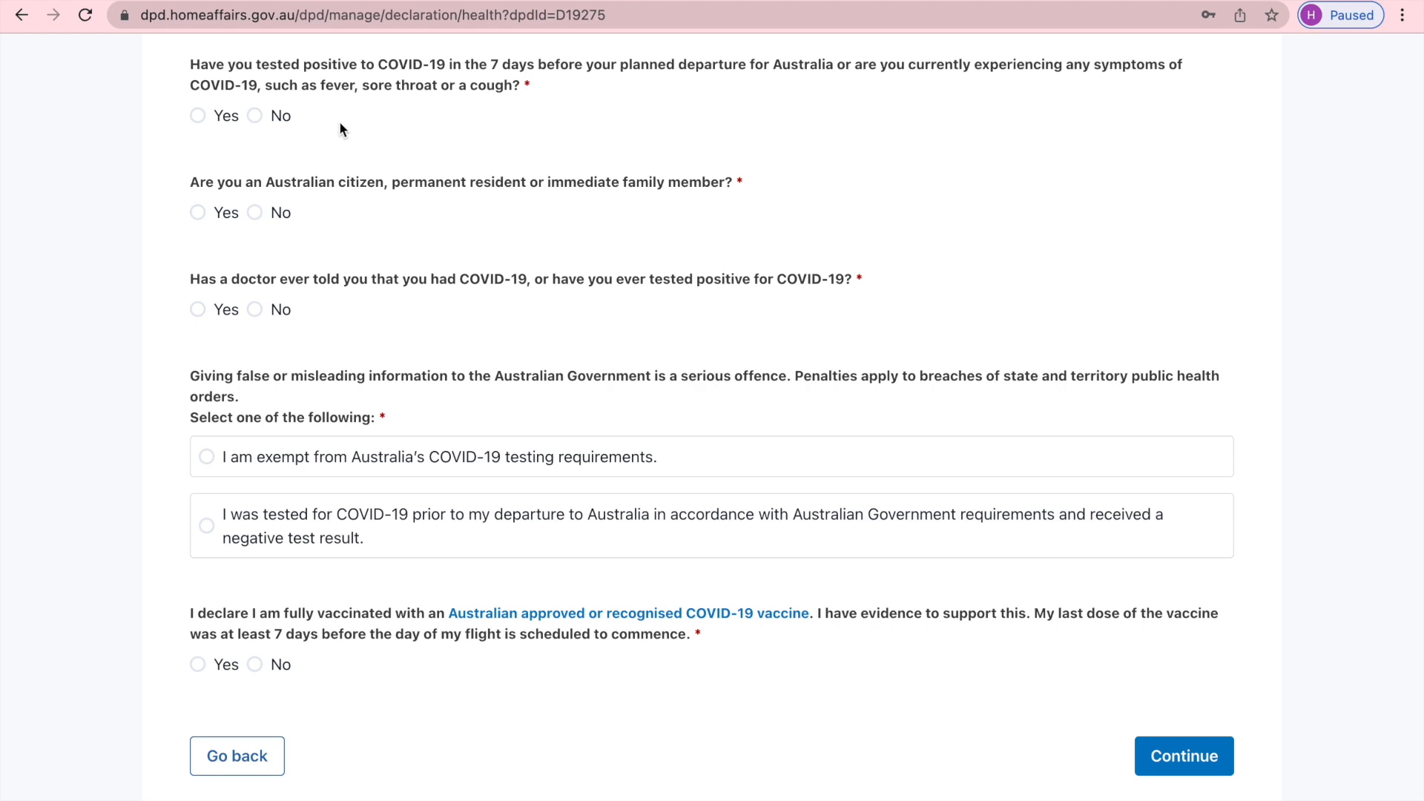
{"action": "scroll", "coordinate": [340, 122], "scroll_direction": "up", "scroll_amount": 5}
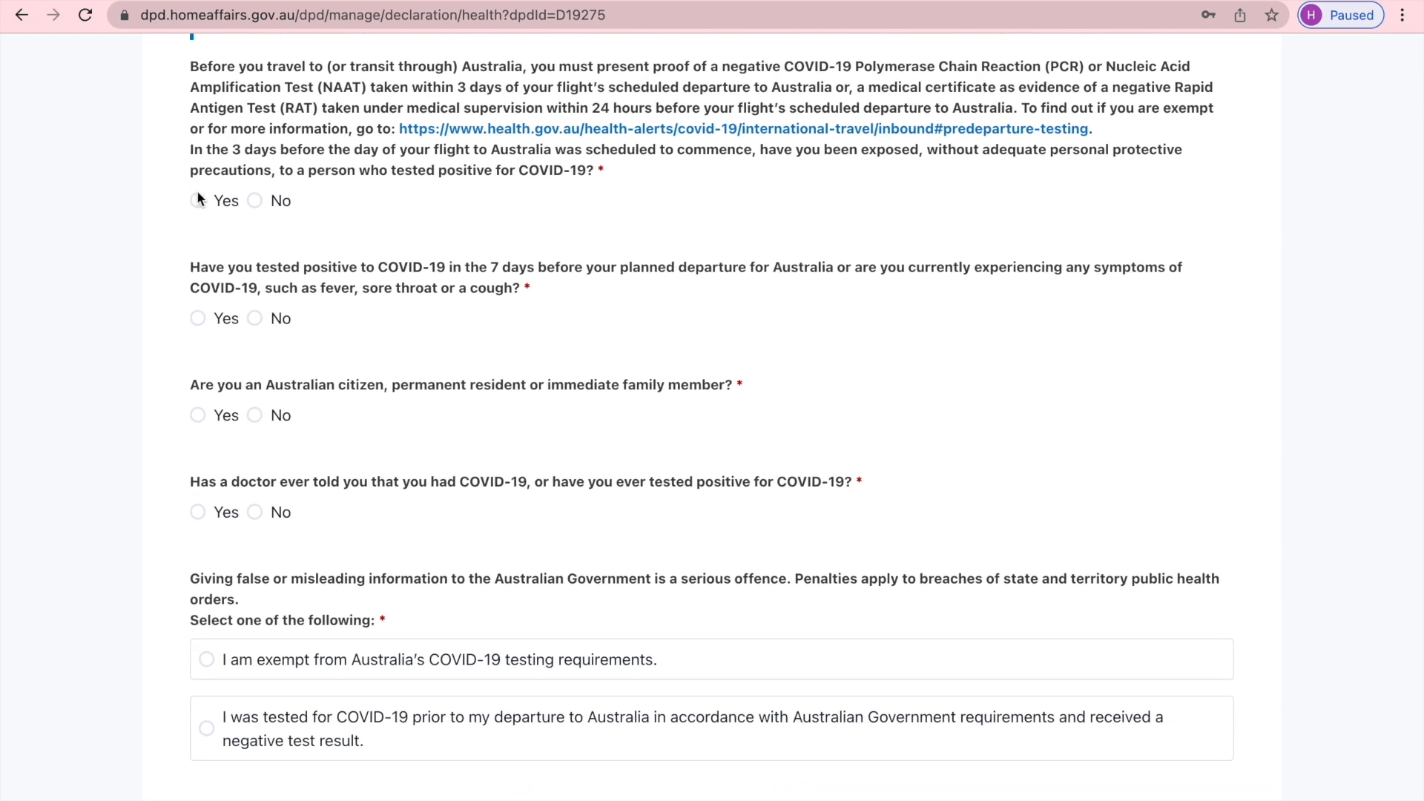
- Answer No to the recent COVID-19 exposure question and No to the positive test or symptoms question
{"action": "left_click", "coordinate": [199, 201]}
{"action": "left_click", "coordinate": [255, 201]}
{"action": "scroll", "coordinate": [381, 385], "scroll_direction": "down", "scroll_amount": 3}
{"action": "scroll", "coordinate": [381, 384], "scroll_direction": "down", "scroll_amount": 3}
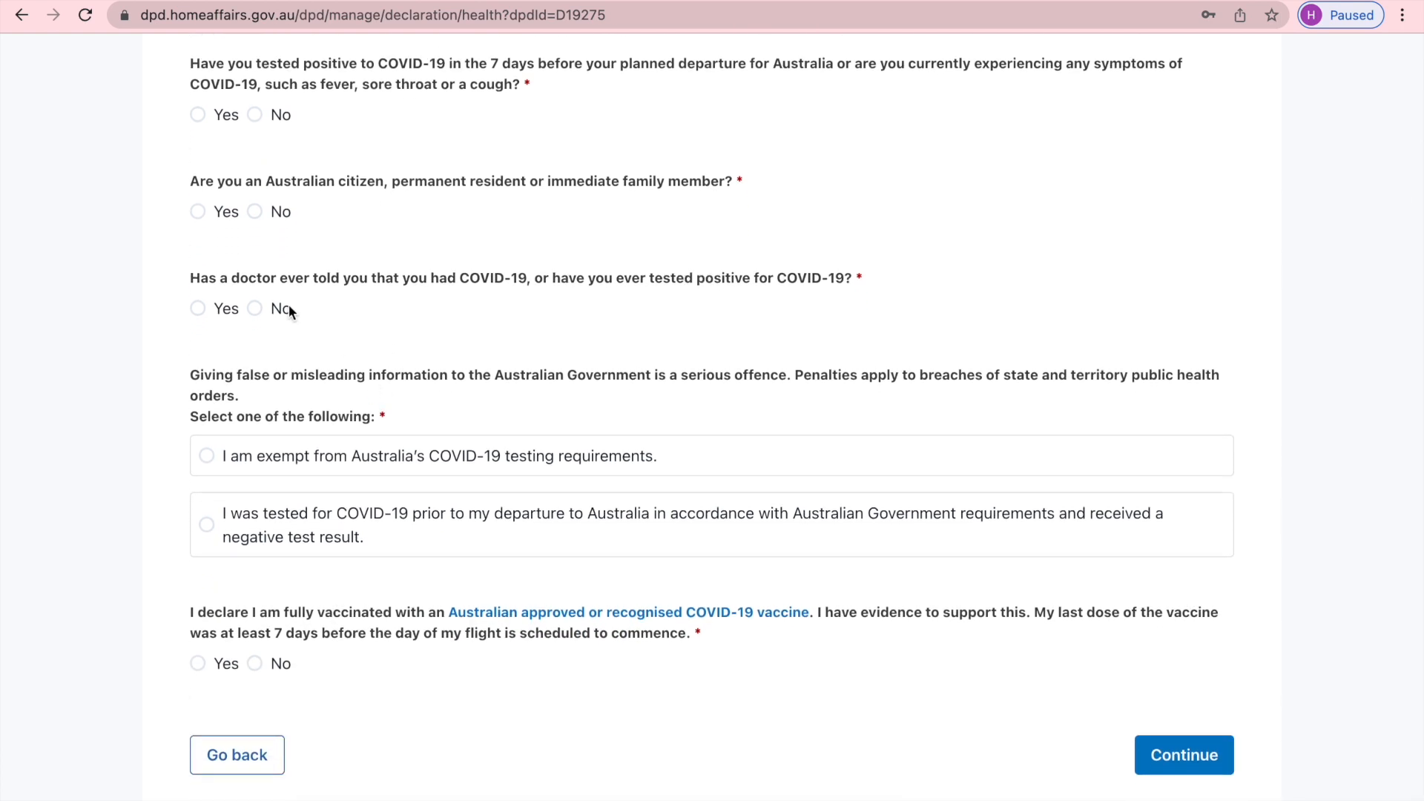
{"action": "left_click", "coordinate": [198, 115]}
{"action": "left_click", "coordinate": [255, 114]}
- Answer Yes to being an Australian citizen, permanent resident or immediate family member, and Yes to ever having had COVID-19
{"action": "left_click", "coordinate": [197, 211]}
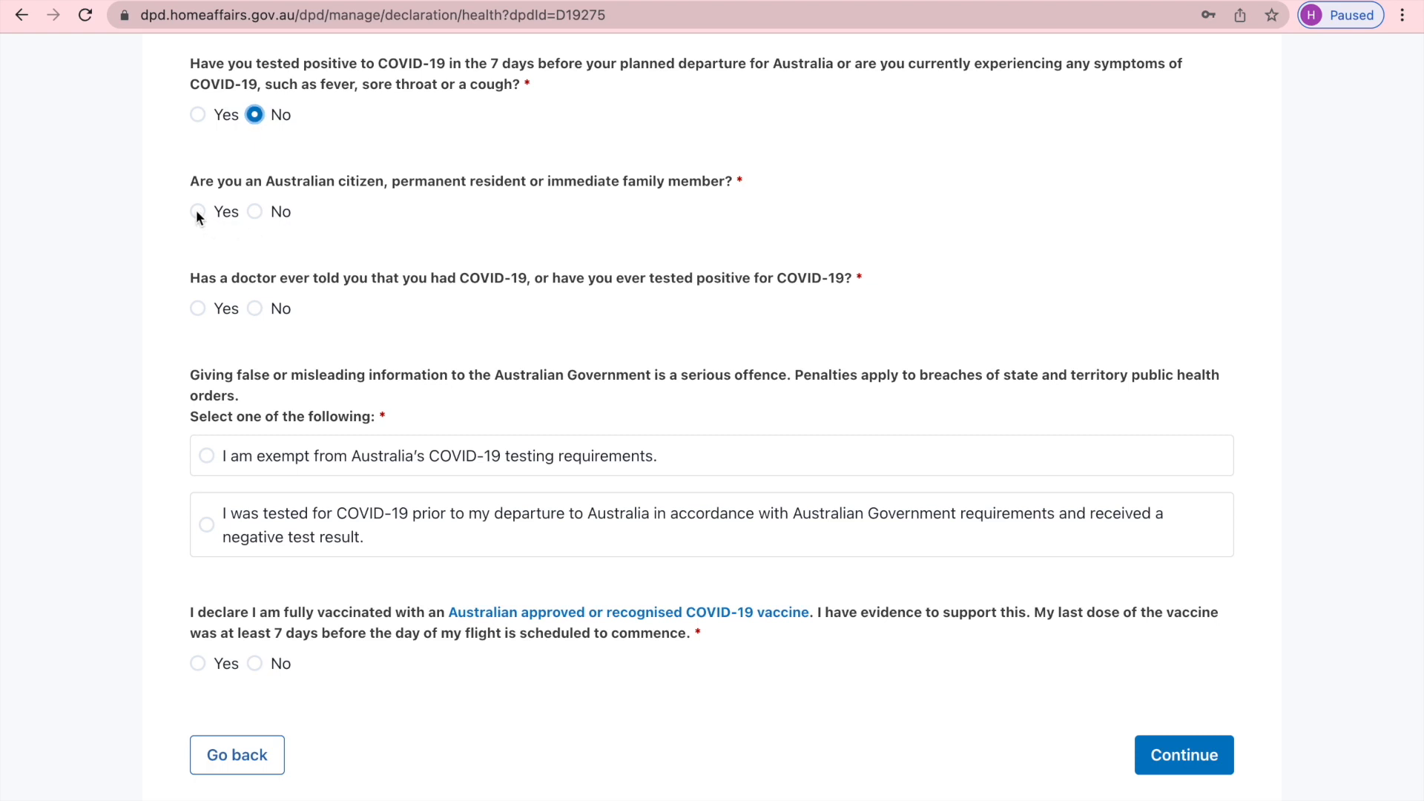
{"action": "left_click", "coordinate": [255, 212]}
{"action": "scroll", "coordinate": [372, 362], "scroll_direction": "down", "scroll_amount": 1}
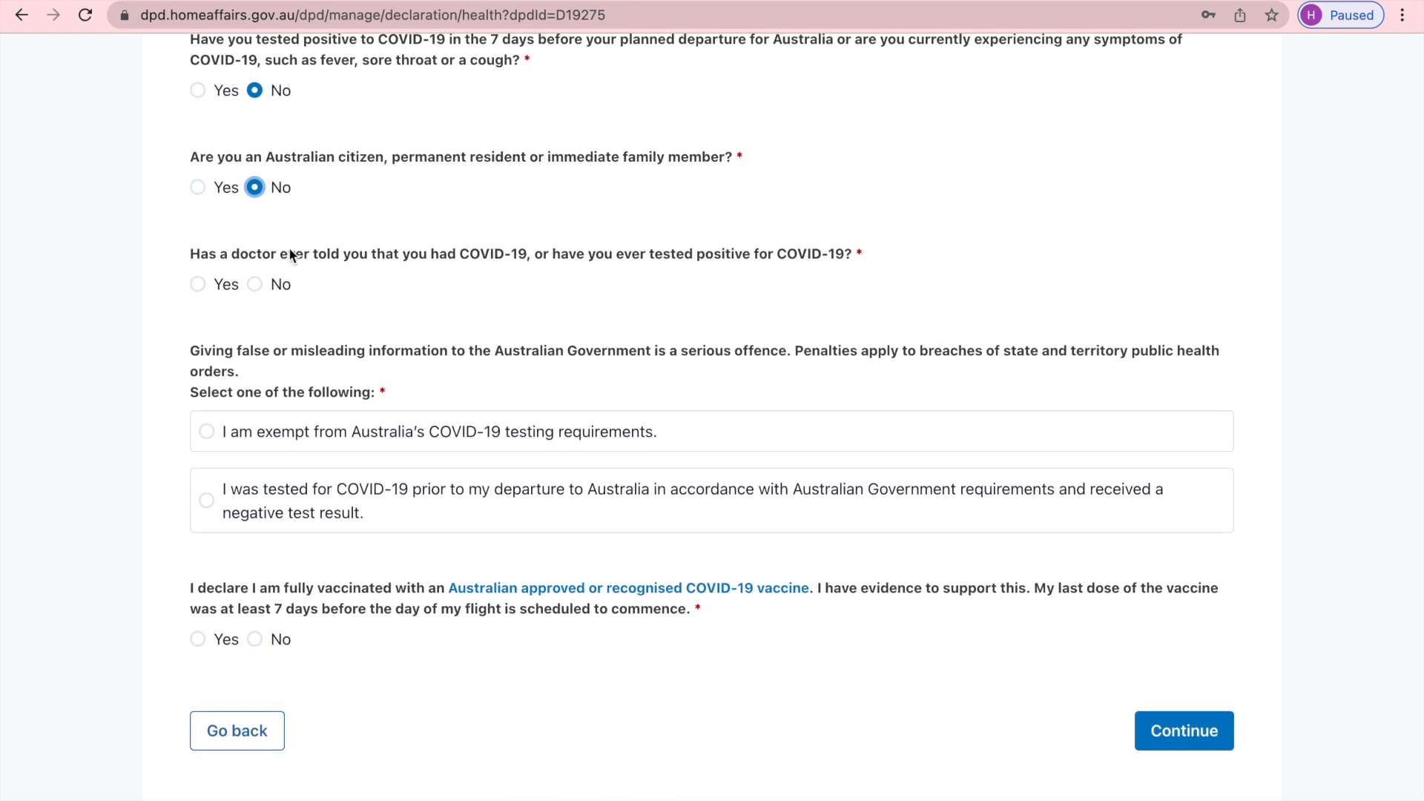
{"action": "left_click", "coordinate": [196, 189]}
{"action": "left_click", "coordinate": [198, 284]}
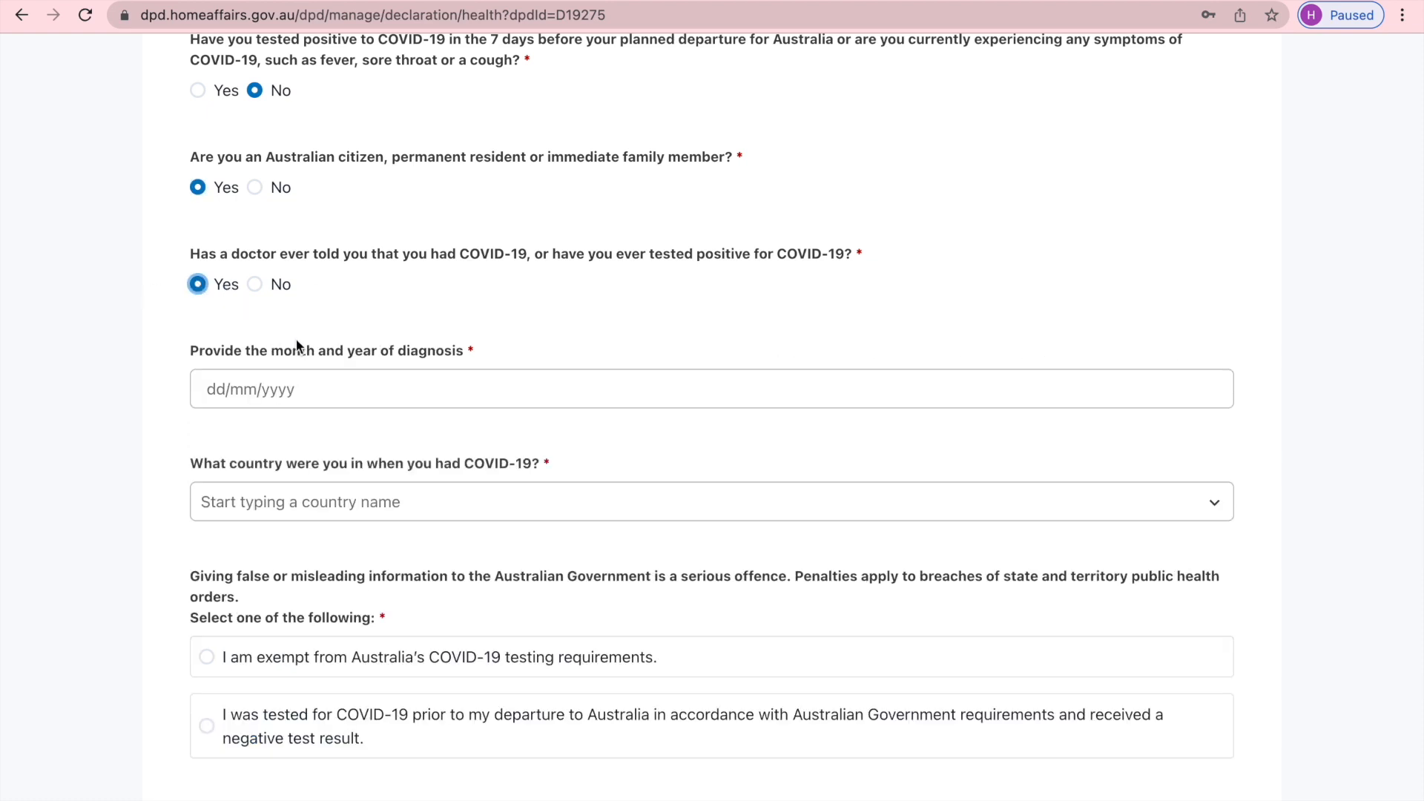
- Review the diagnosis date and country fields, including the country list, along with the health declaration's other answers
{"action": "scroll", "coordinate": [443, 505], "scroll_direction": "down", "scroll_amount": 3}
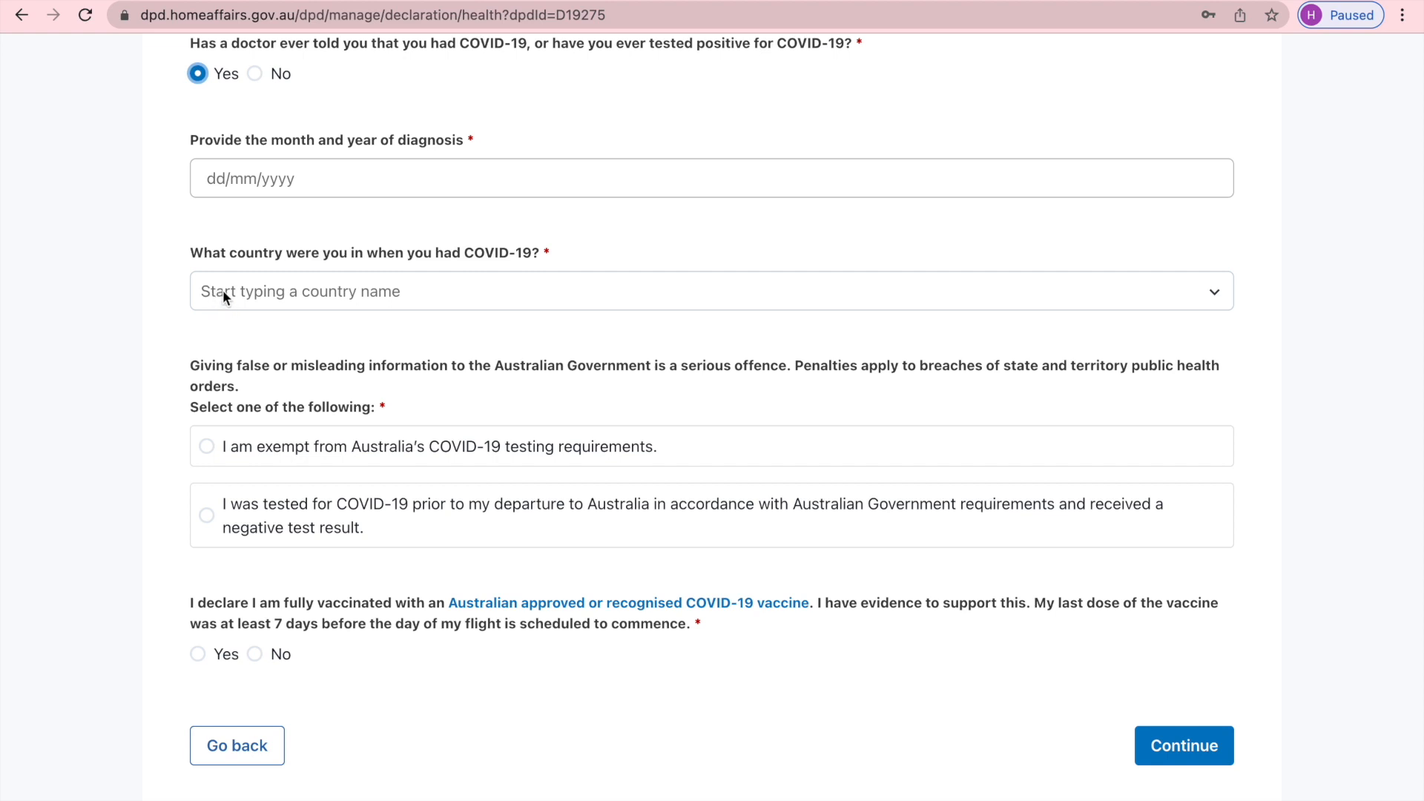
{"action": "left_click", "coordinate": [1221, 299]}
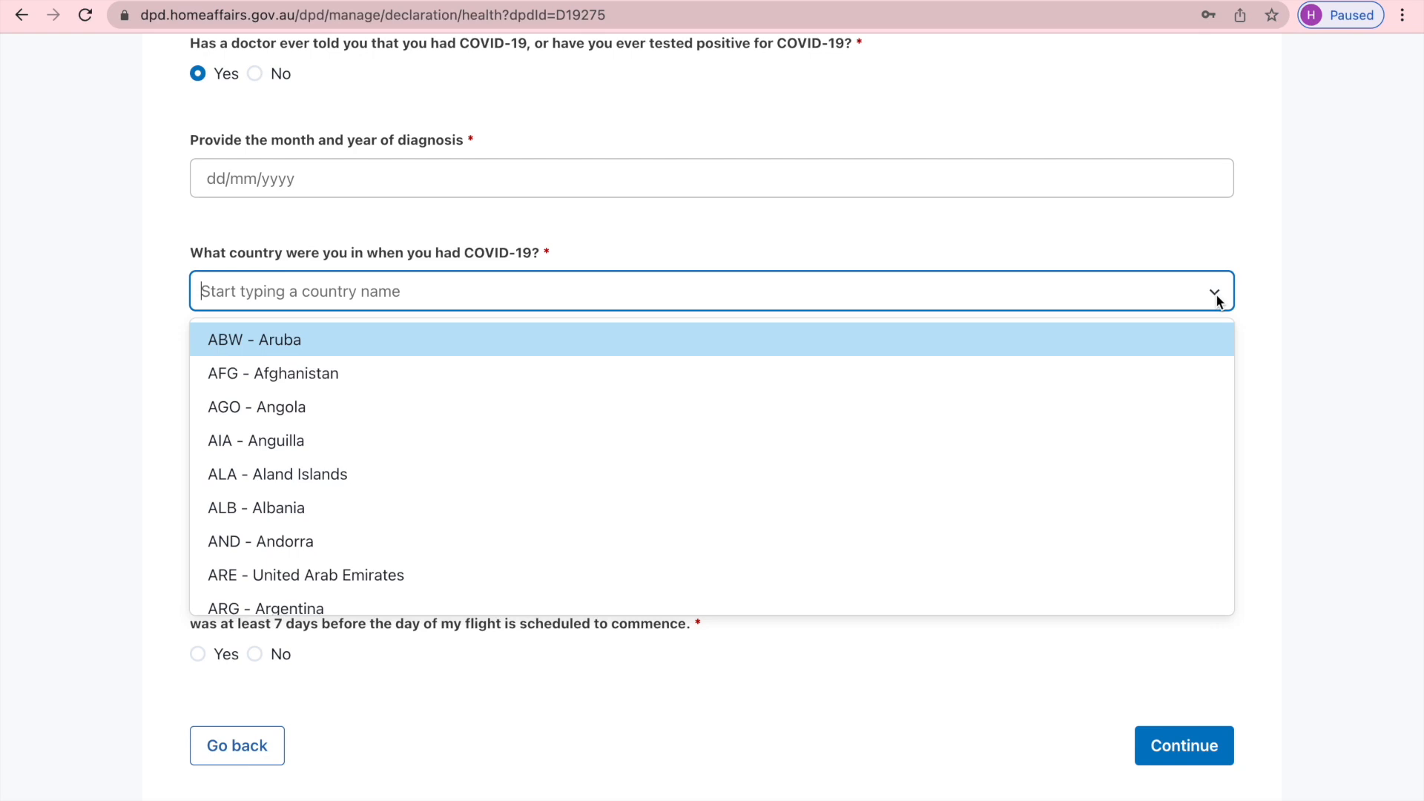
{"action": "left_click", "coordinate": [1217, 298]}
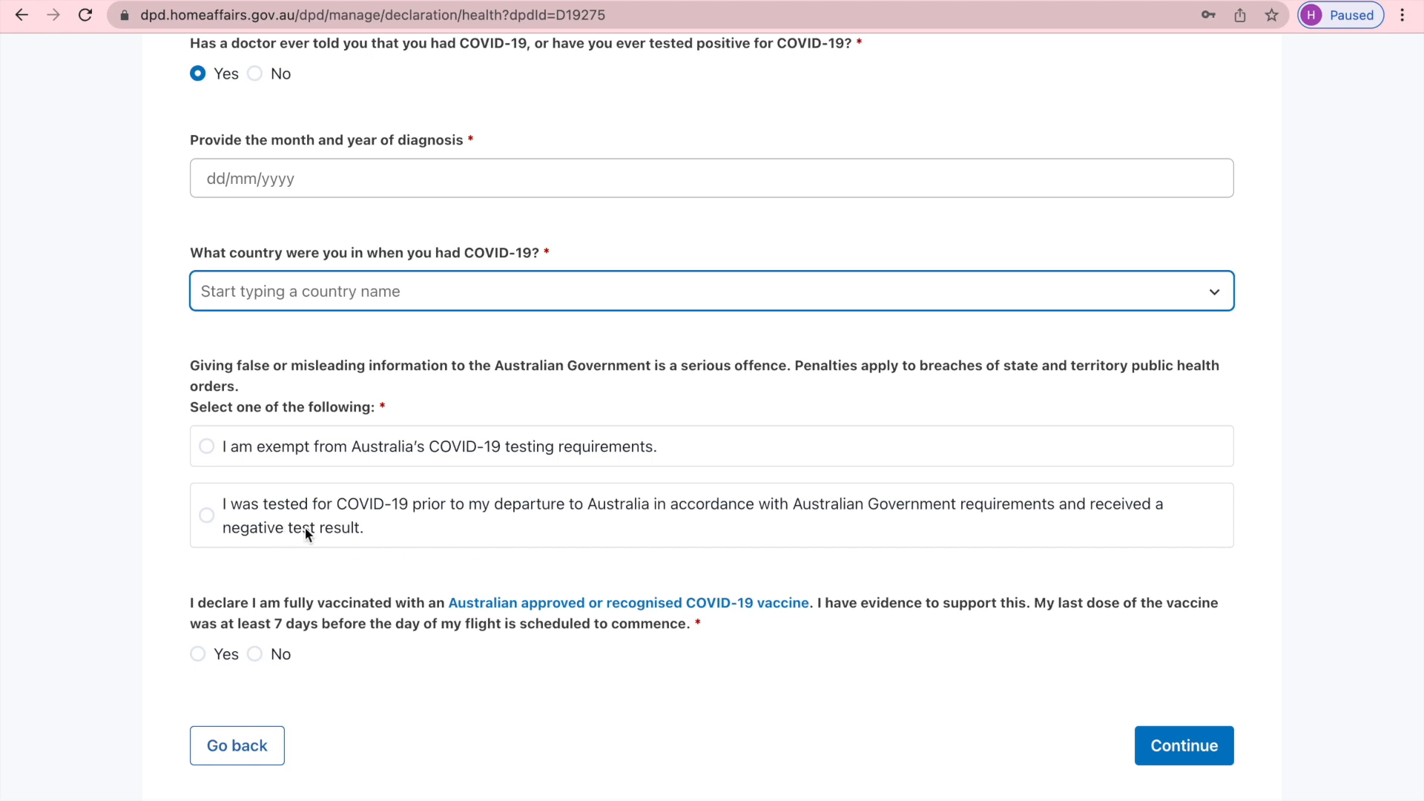
{"action": "scroll", "coordinate": [305, 526], "scroll_direction": "up", "scroll_amount": 1}
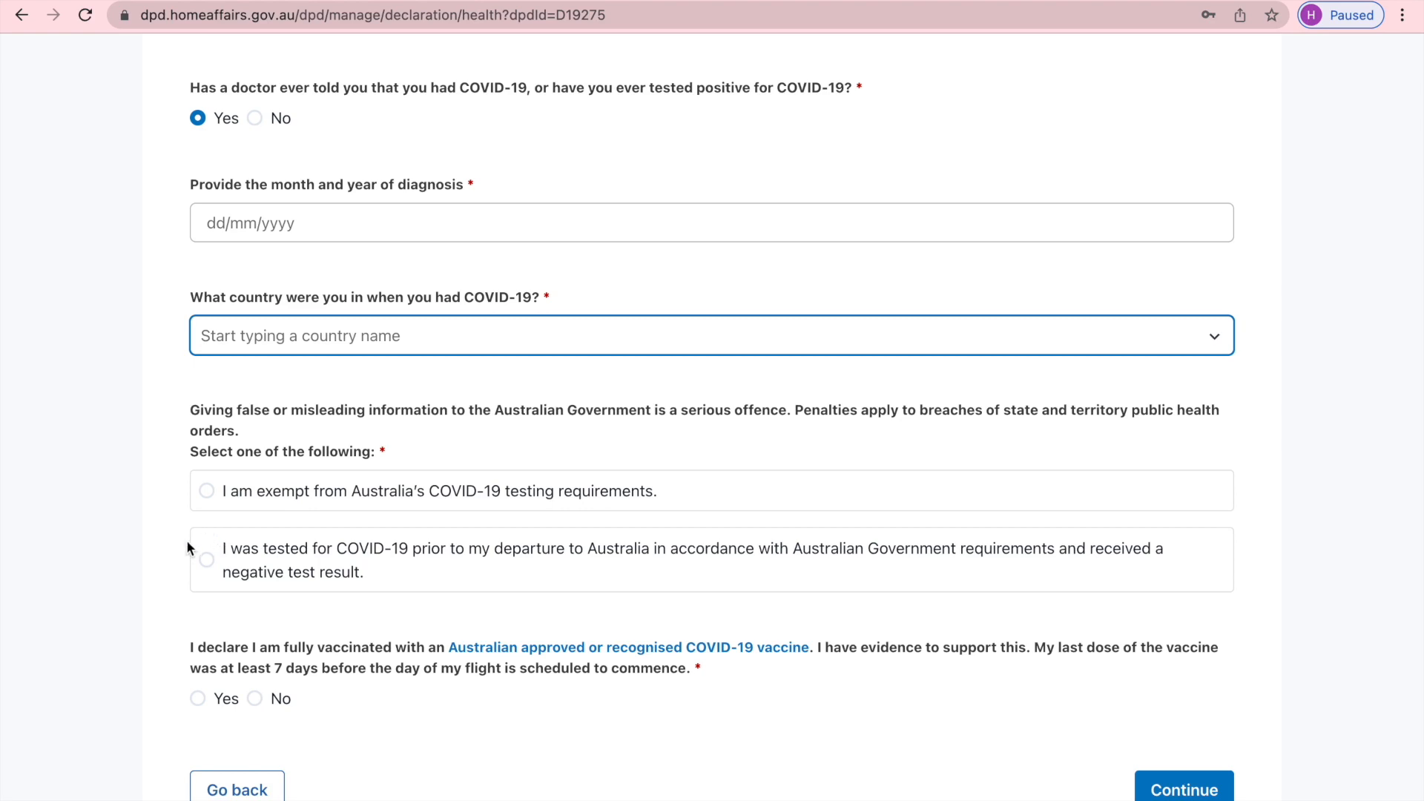
{"action": "scroll", "coordinate": [231, 535], "scroll_direction": "up", "scroll_amount": 10}
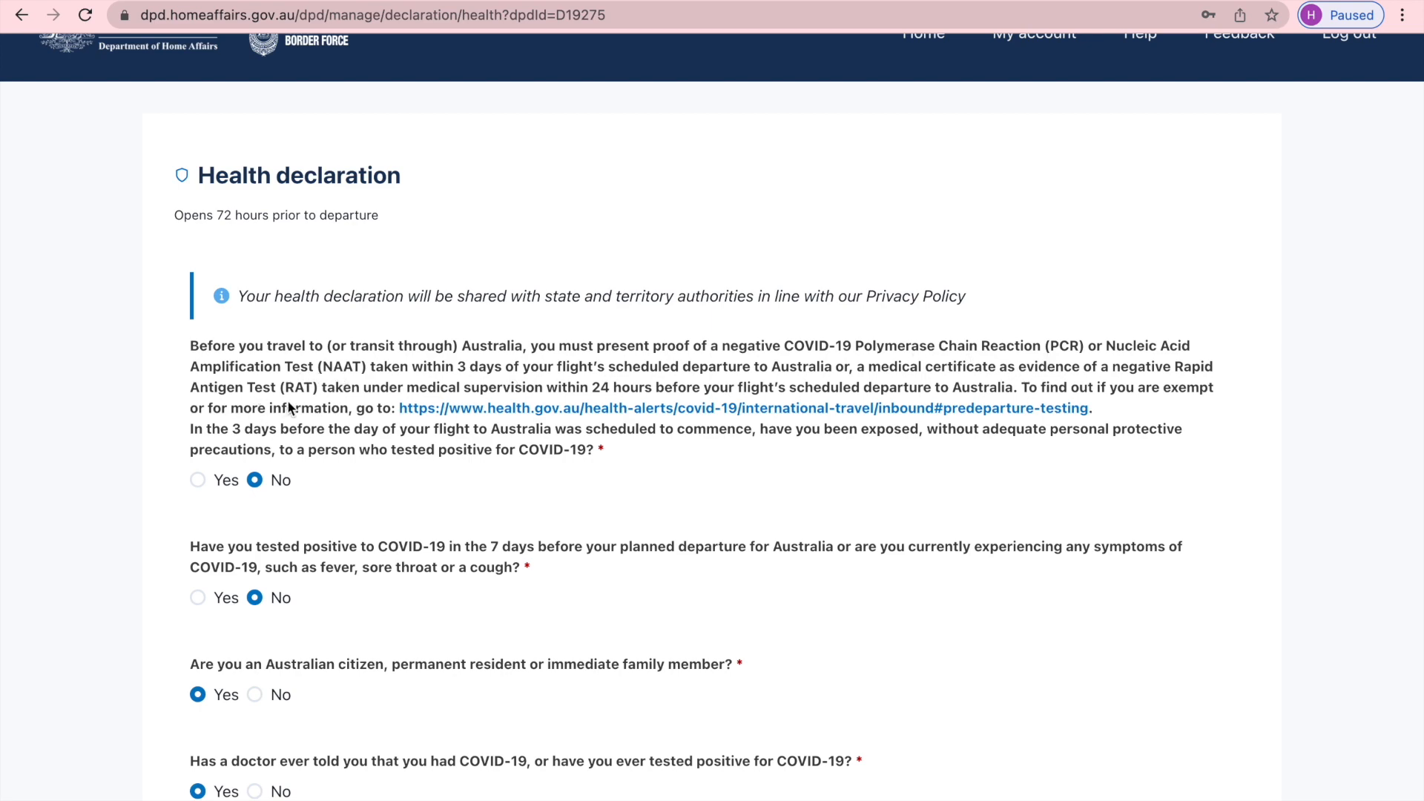
{"action": "scroll", "coordinate": [425, 571], "scroll_direction": "down", "scroll_amount": 10}
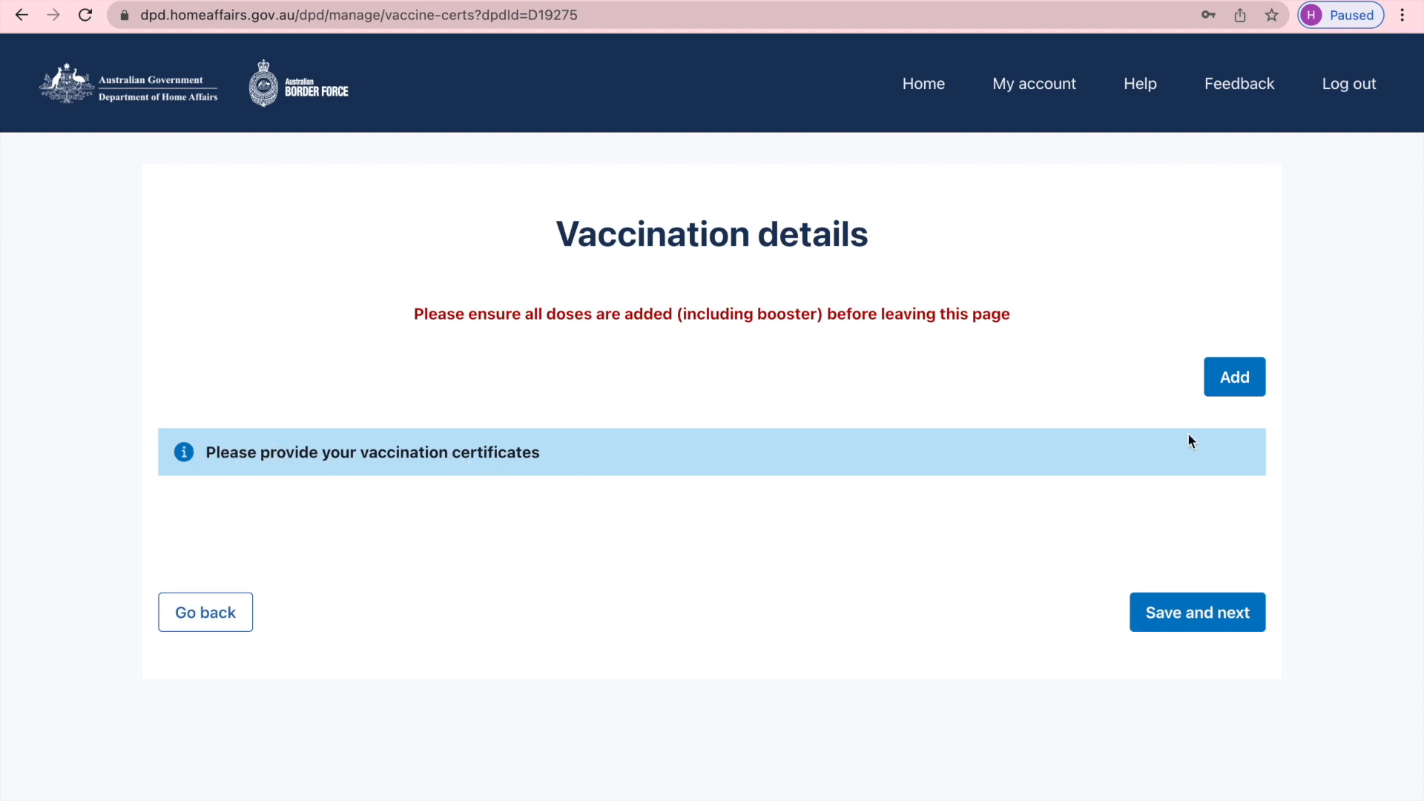
- Add a COVID-19 vaccination certificate with manually entered details and set the country of vaccination to NZL - New Zealand
{"action": "left_click", "coordinate": [1244, 386]}
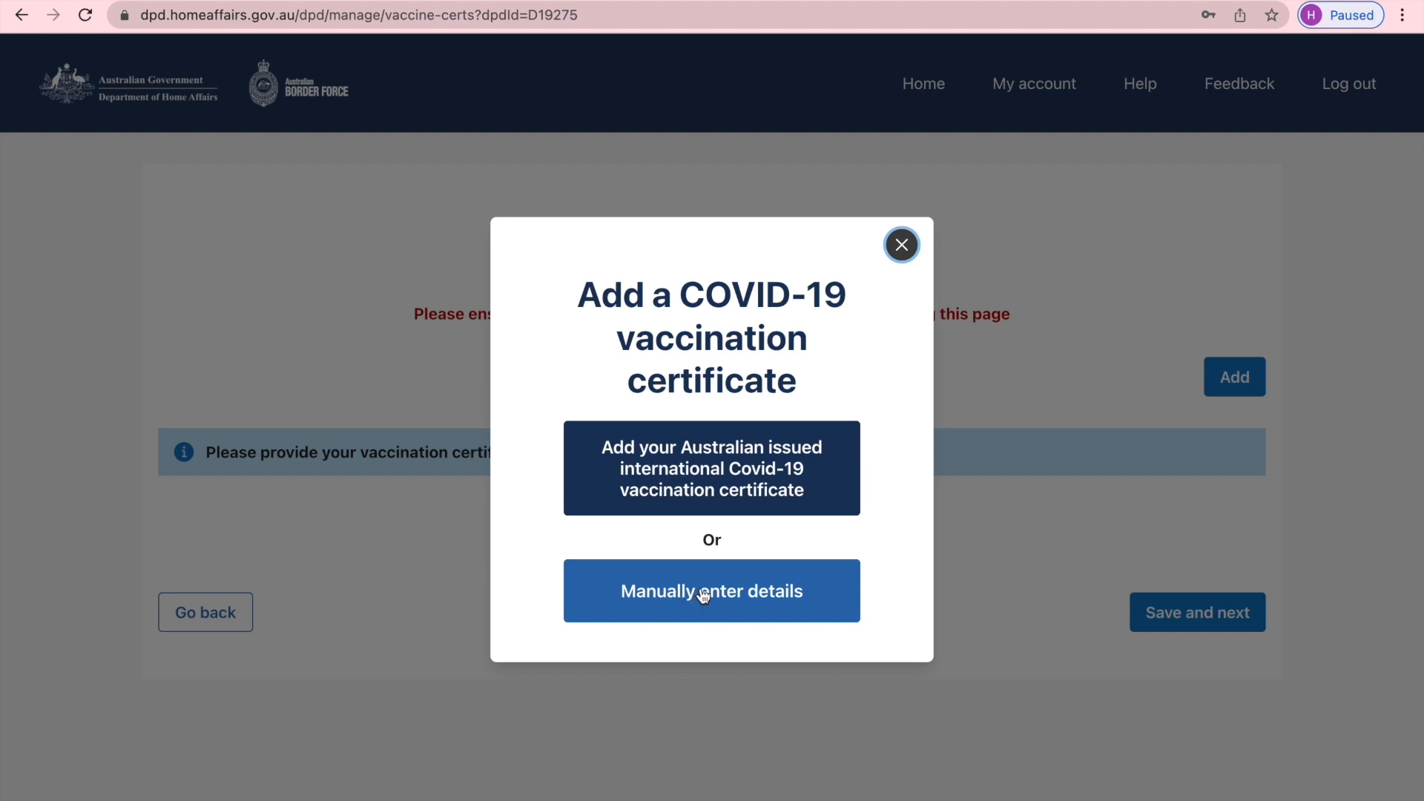
{"action": "left_click", "coordinate": [629, 590]}
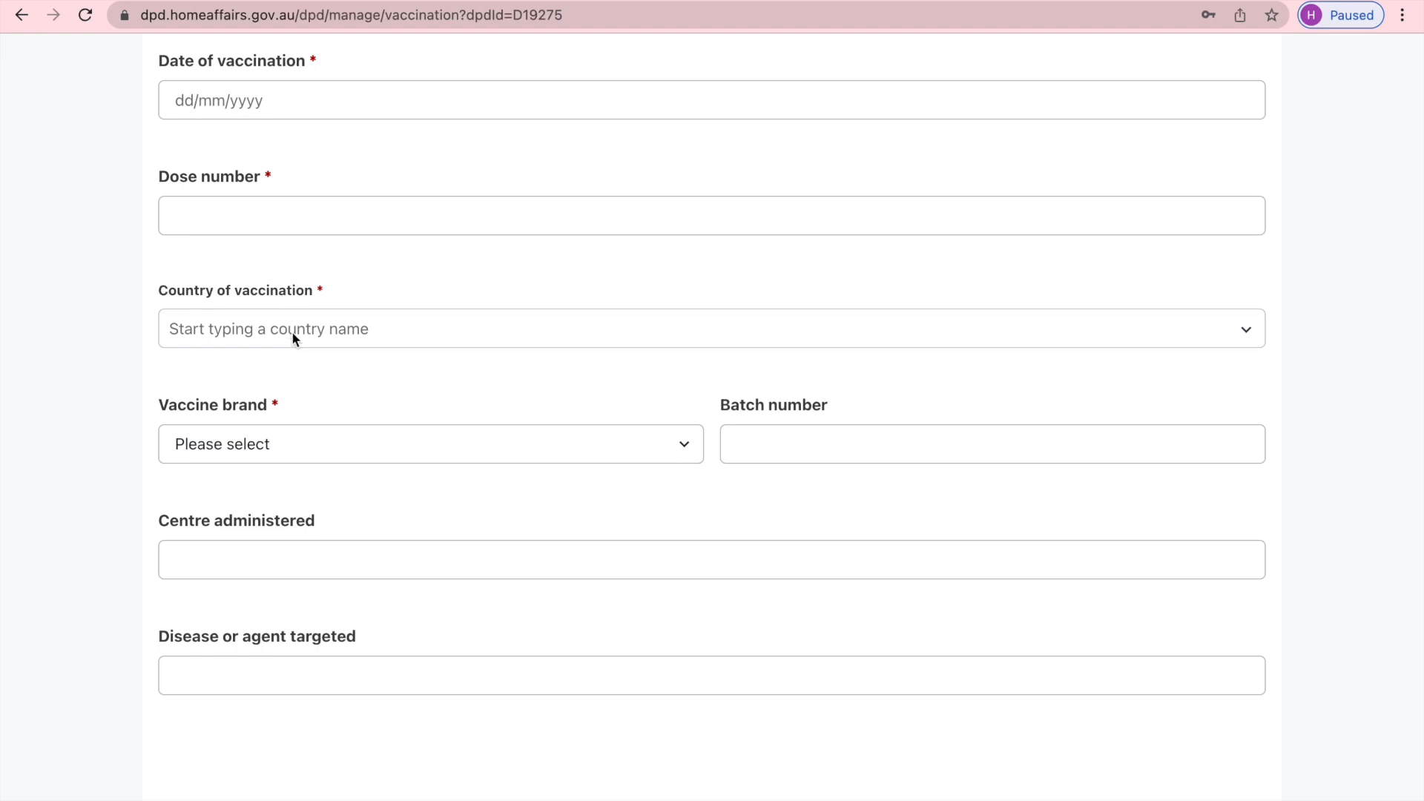
{"action": "left_click", "coordinate": [1246, 326]}
{"action": "left_click", "coordinate": [1246, 326]}
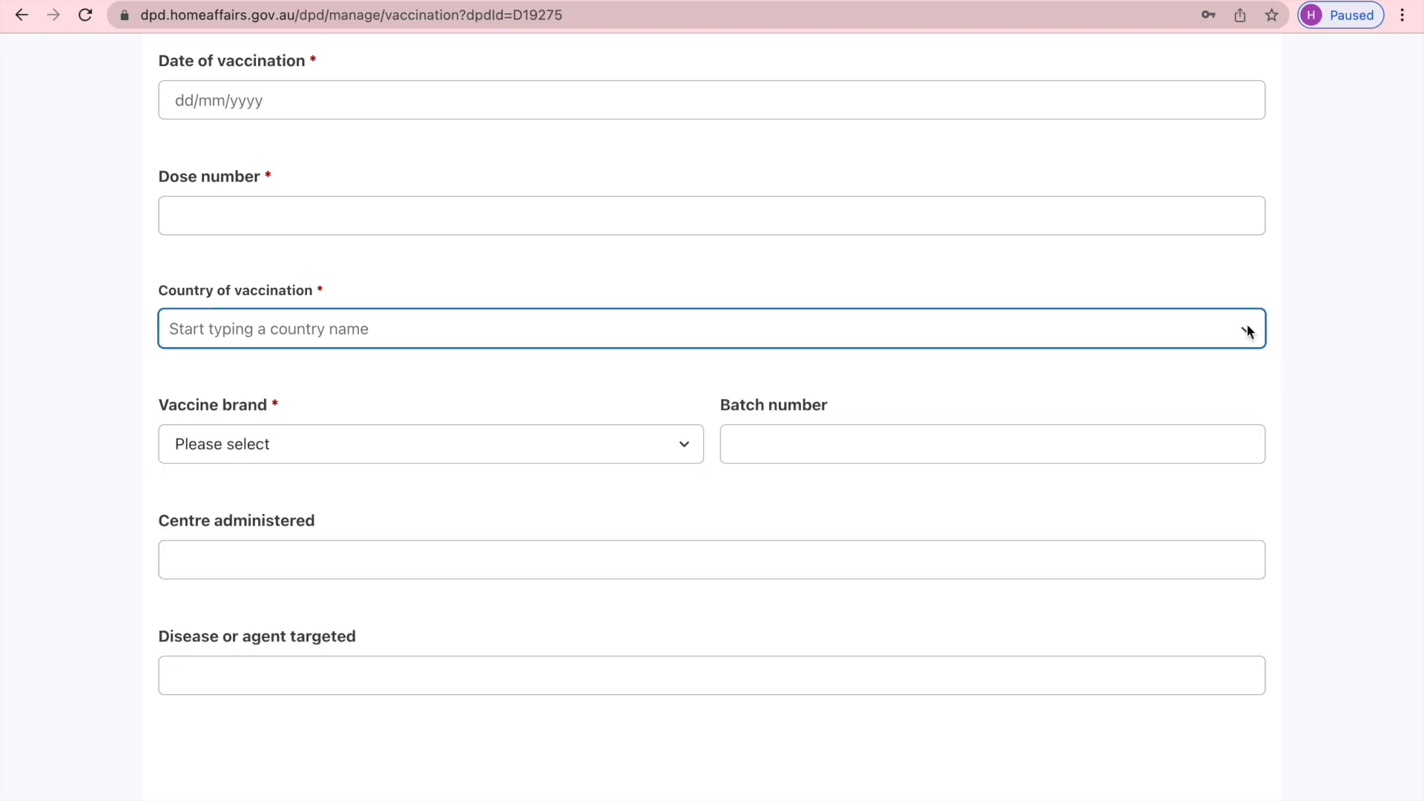
{"action": "left_click", "coordinate": [213, 327]}
{"action": "type", "text": "new"}
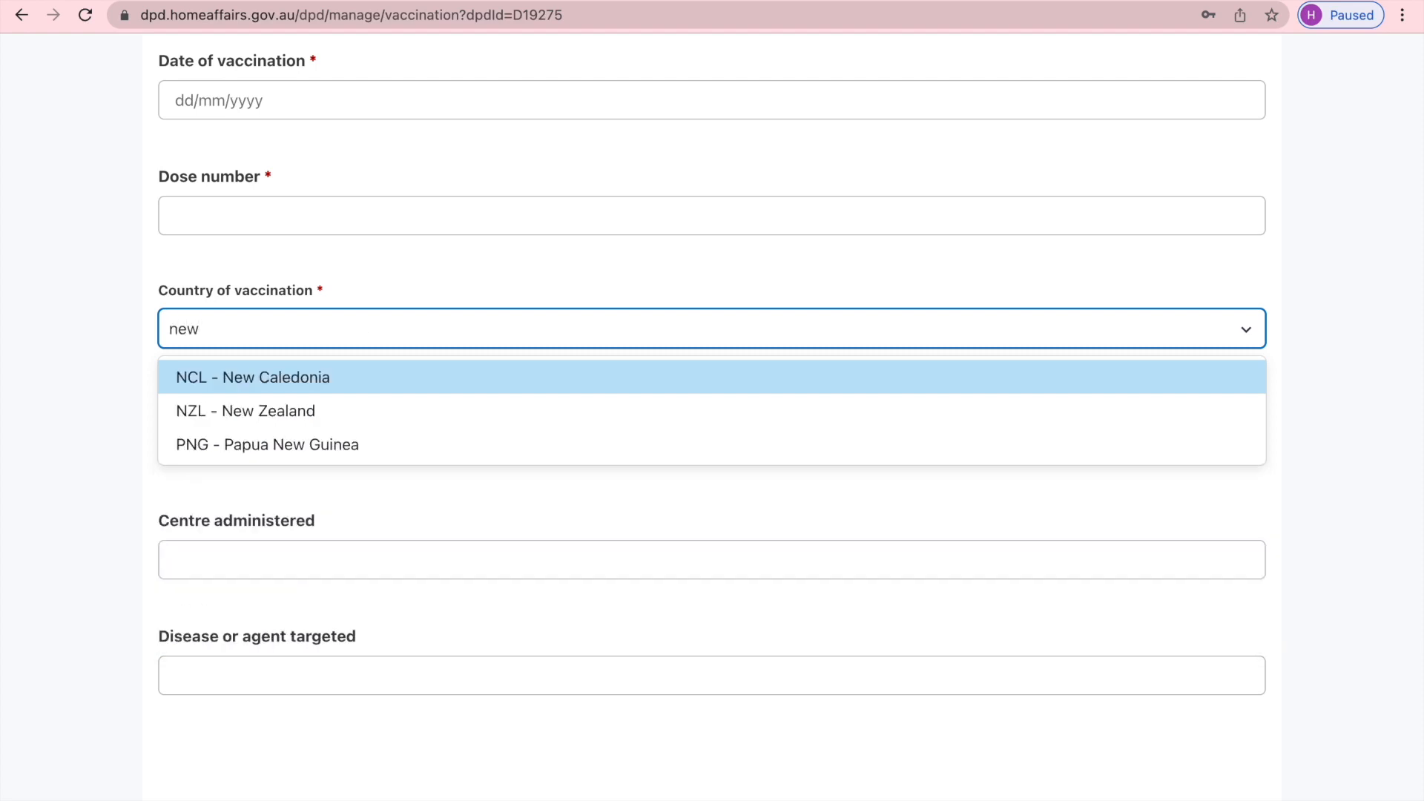
{"action": "left_click", "coordinate": [211, 412]}
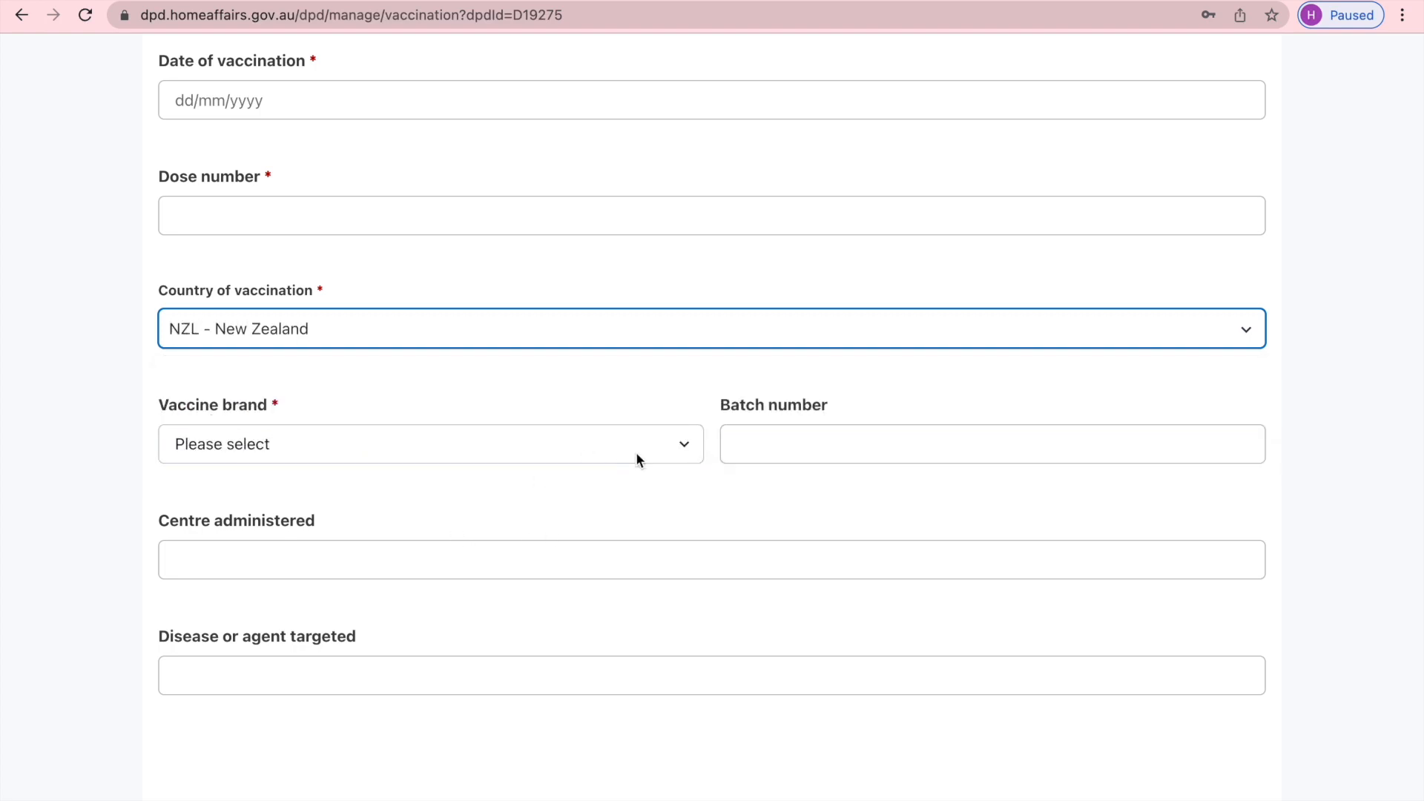
- Browse the available vaccine brands and close the list without choosing one
{"action": "left_click", "coordinate": [686, 448]}
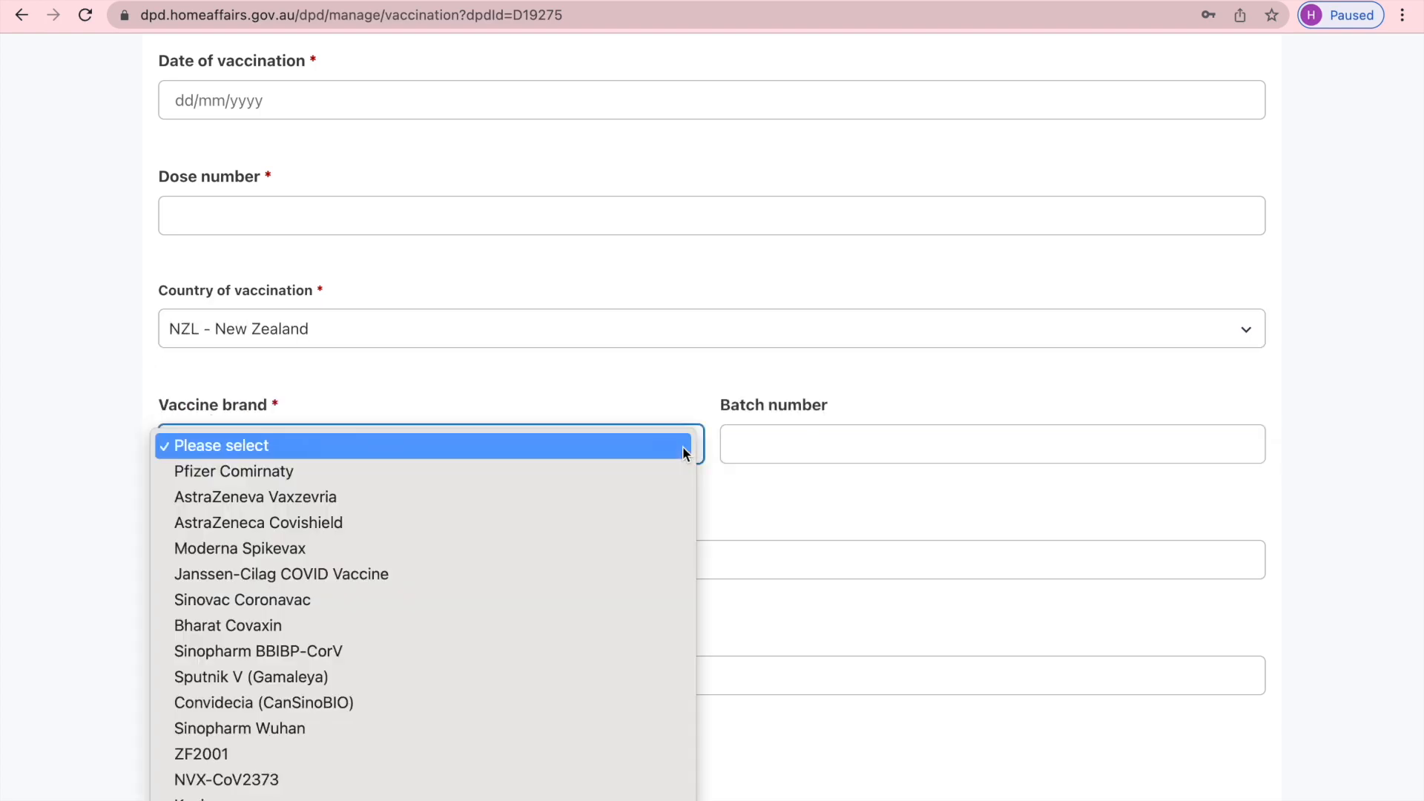
{"action": "scroll", "coordinate": [514, 619], "scroll_direction": "down", "scroll_amount": 5}
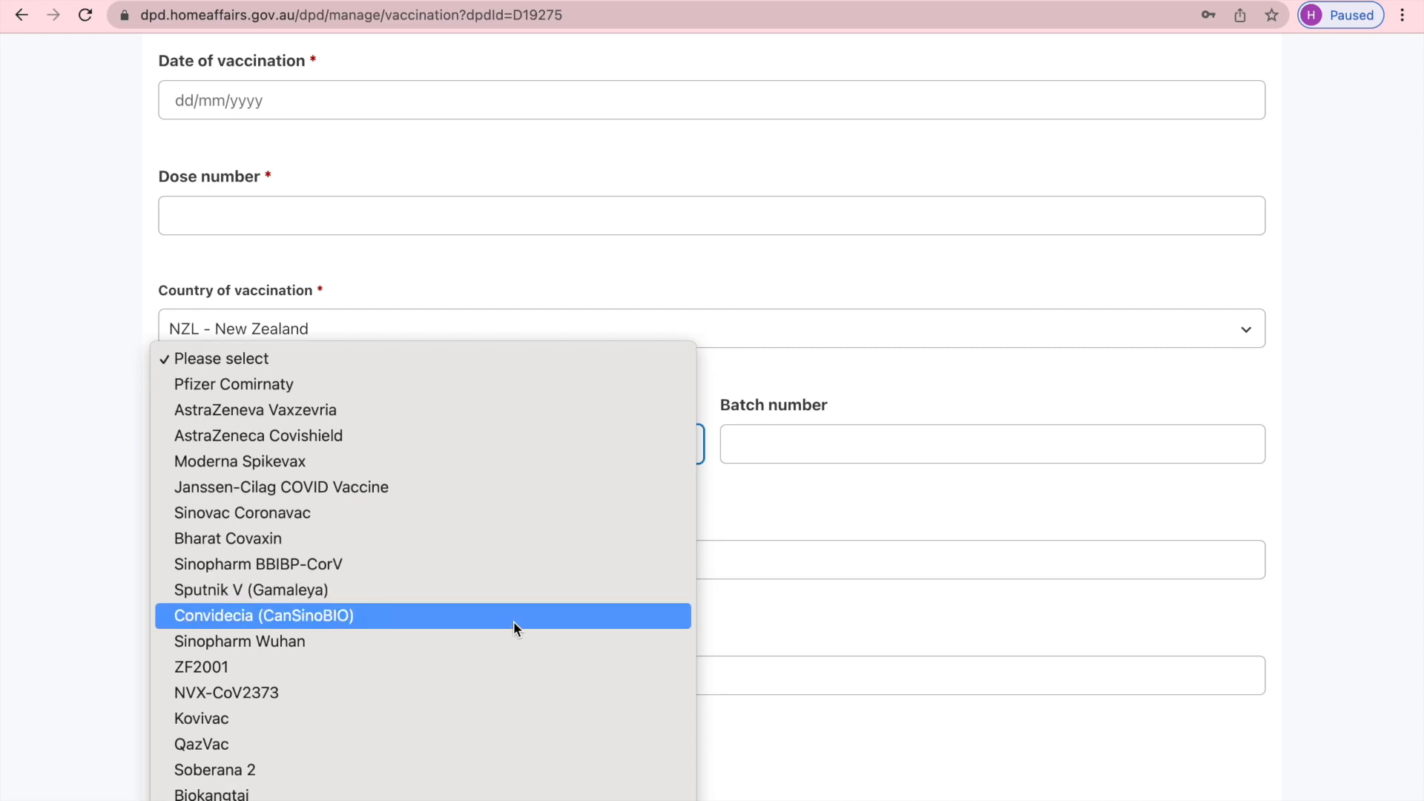
{"action": "scroll", "coordinate": [514, 628], "scroll_direction": "down", "scroll_amount": 1}
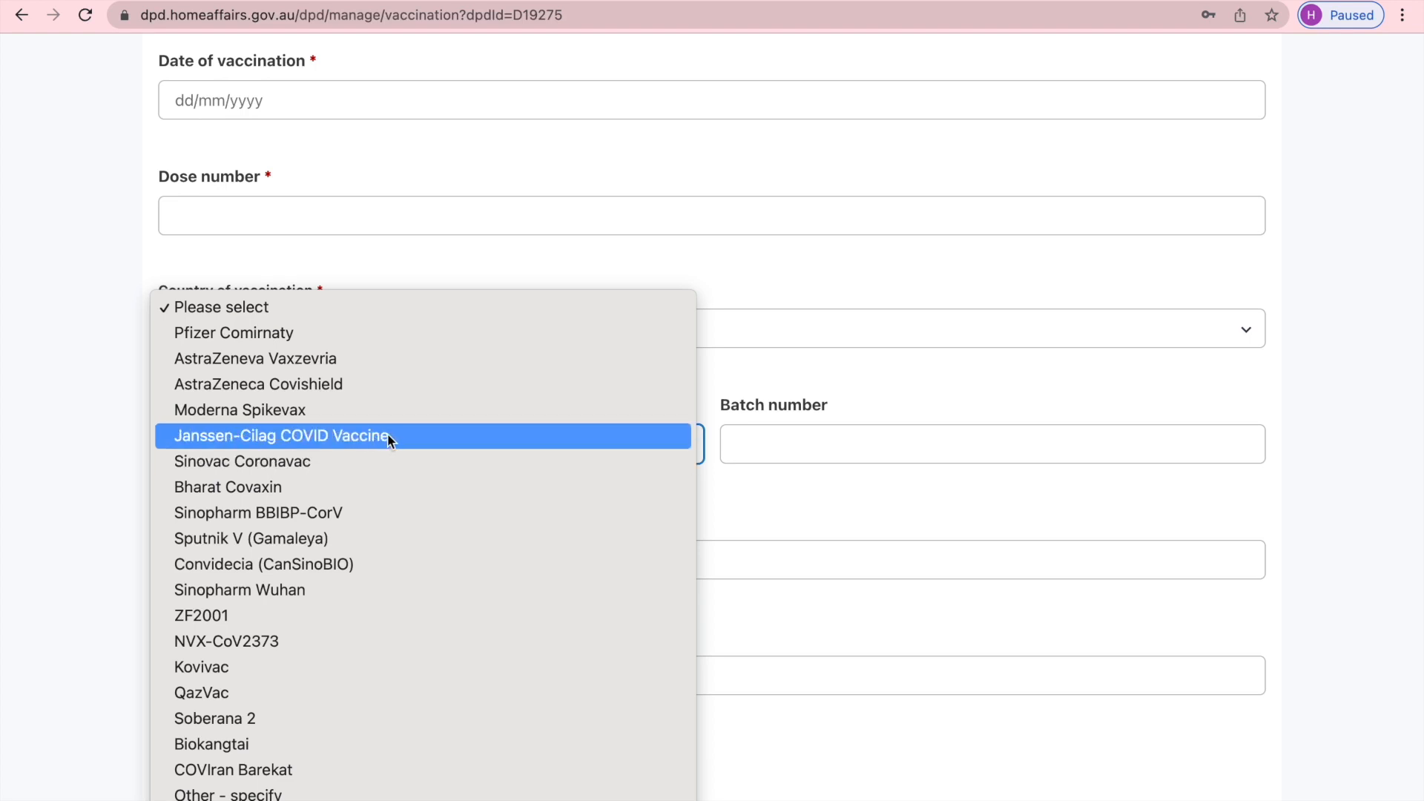
{"action": "left_click", "coordinate": [16, 376]}
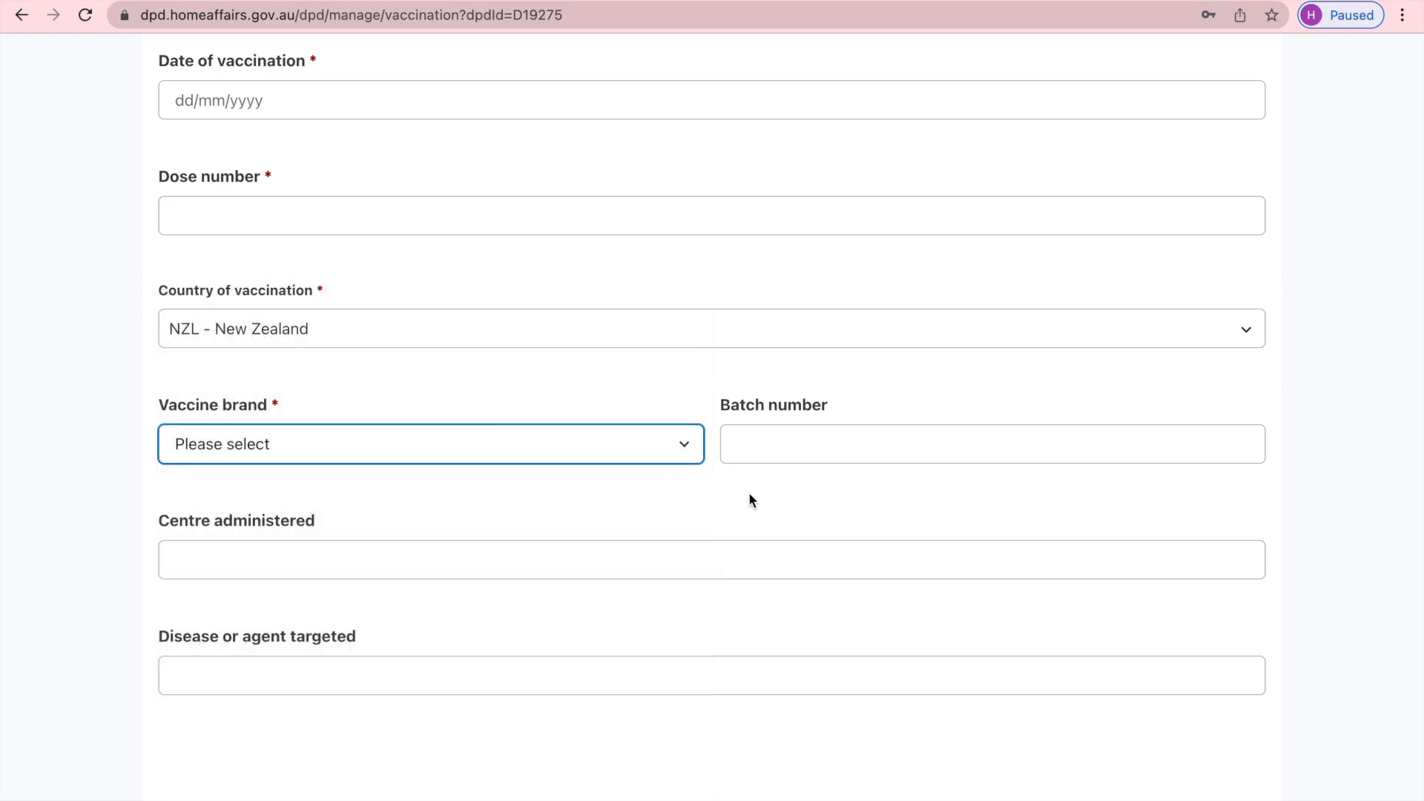
- Examine the batch number, centre administered, disease targeted and certificate upload fields of the vaccination form
{"action": "left_click", "coordinate": [817, 446]}
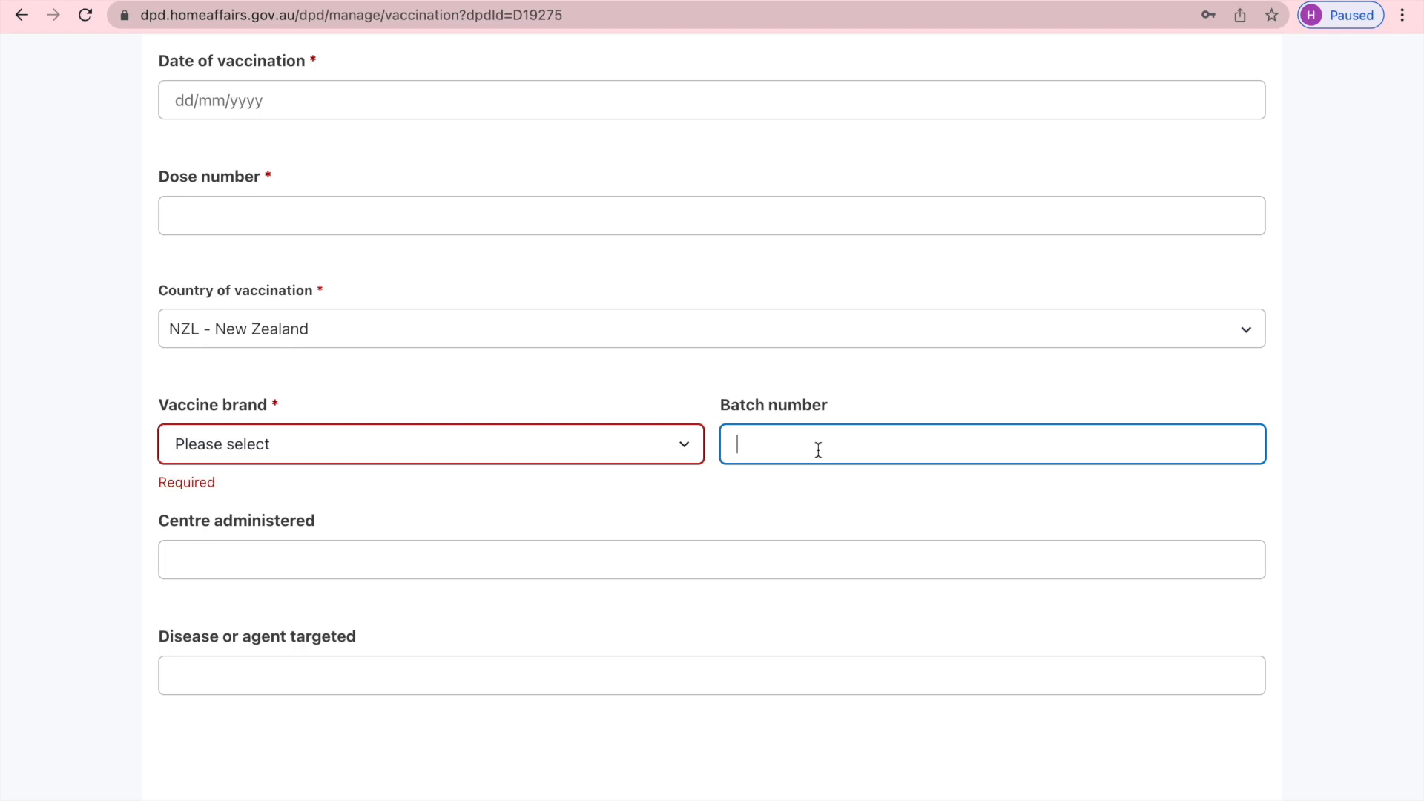
{"action": "left_click", "coordinate": [307, 575]}
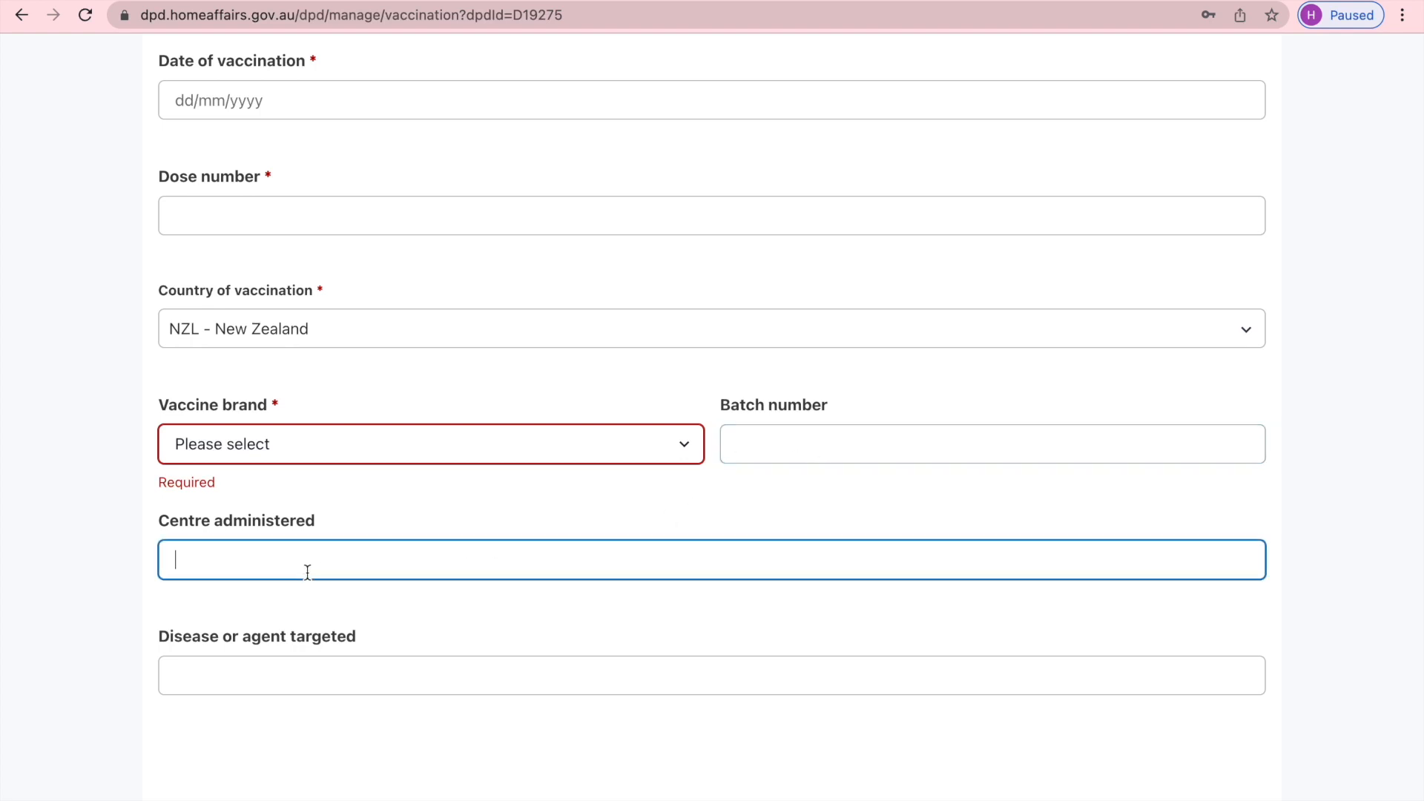
{"action": "scroll", "coordinate": [417, 678], "scroll_direction": "down", "scroll_amount": 1}
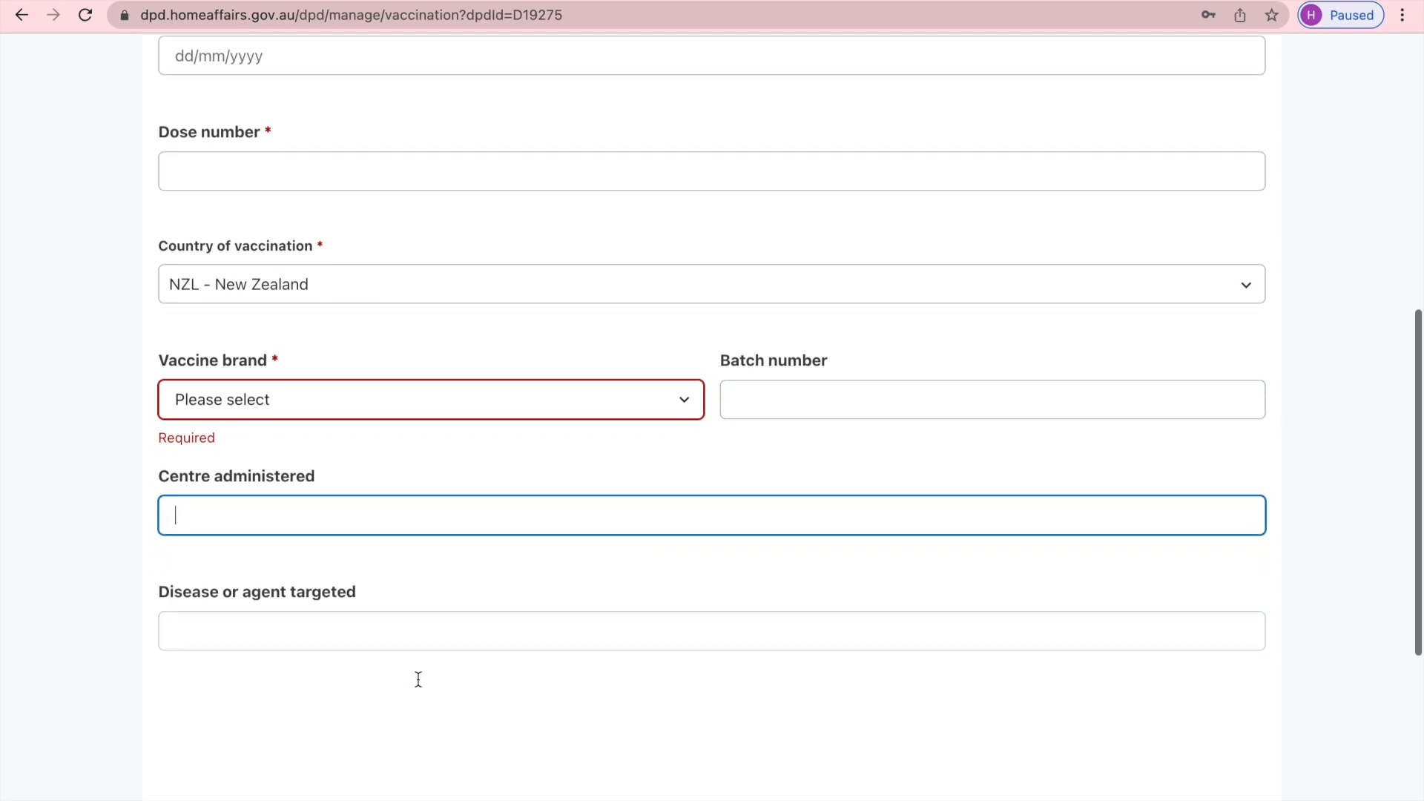
{"action": "scroll", "coordinate": [419, 680], "scroll_direction": "down", "scroll_amount": 5}
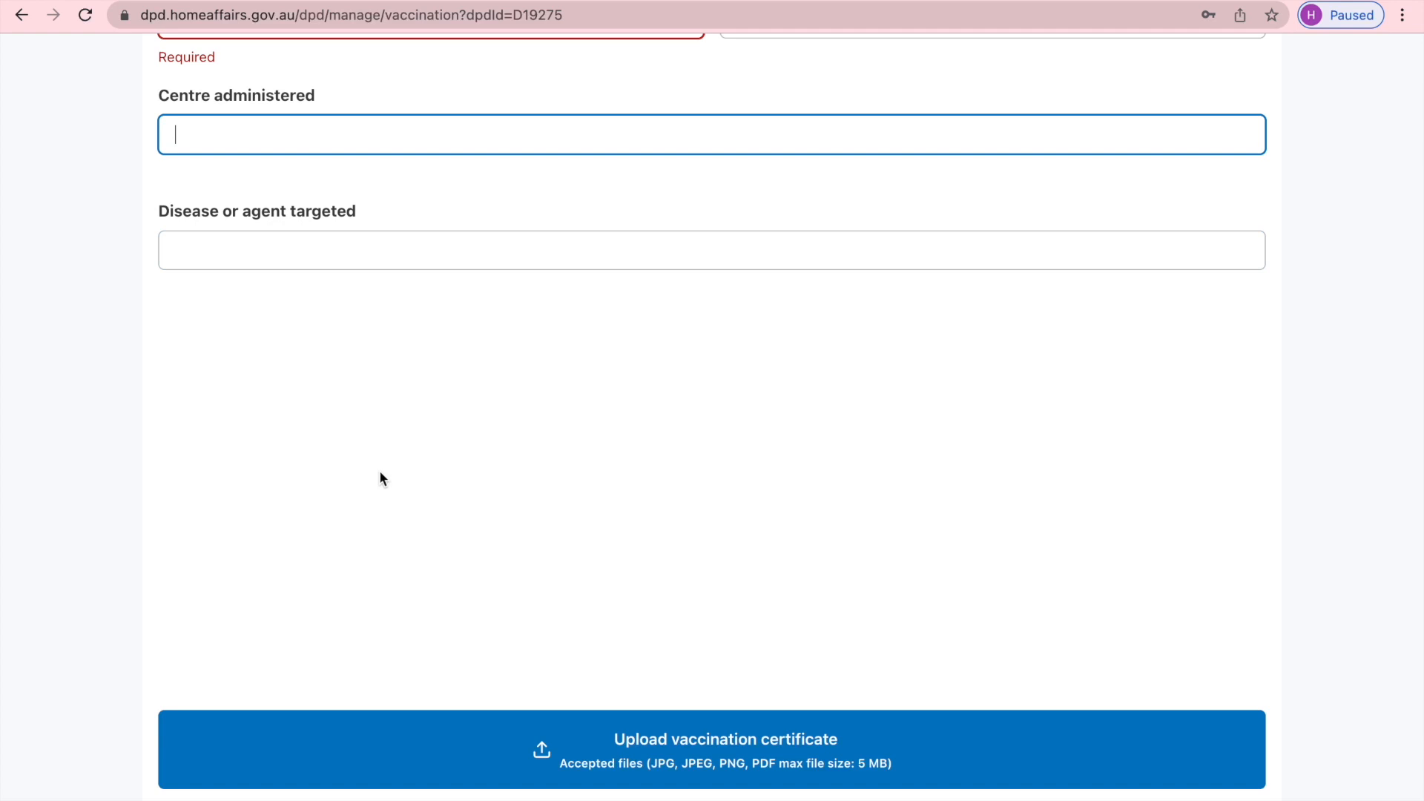
{"action": "scroll", "coordinate": [380, 478], "scroll_direction": "down", "scroll_amount": 1}
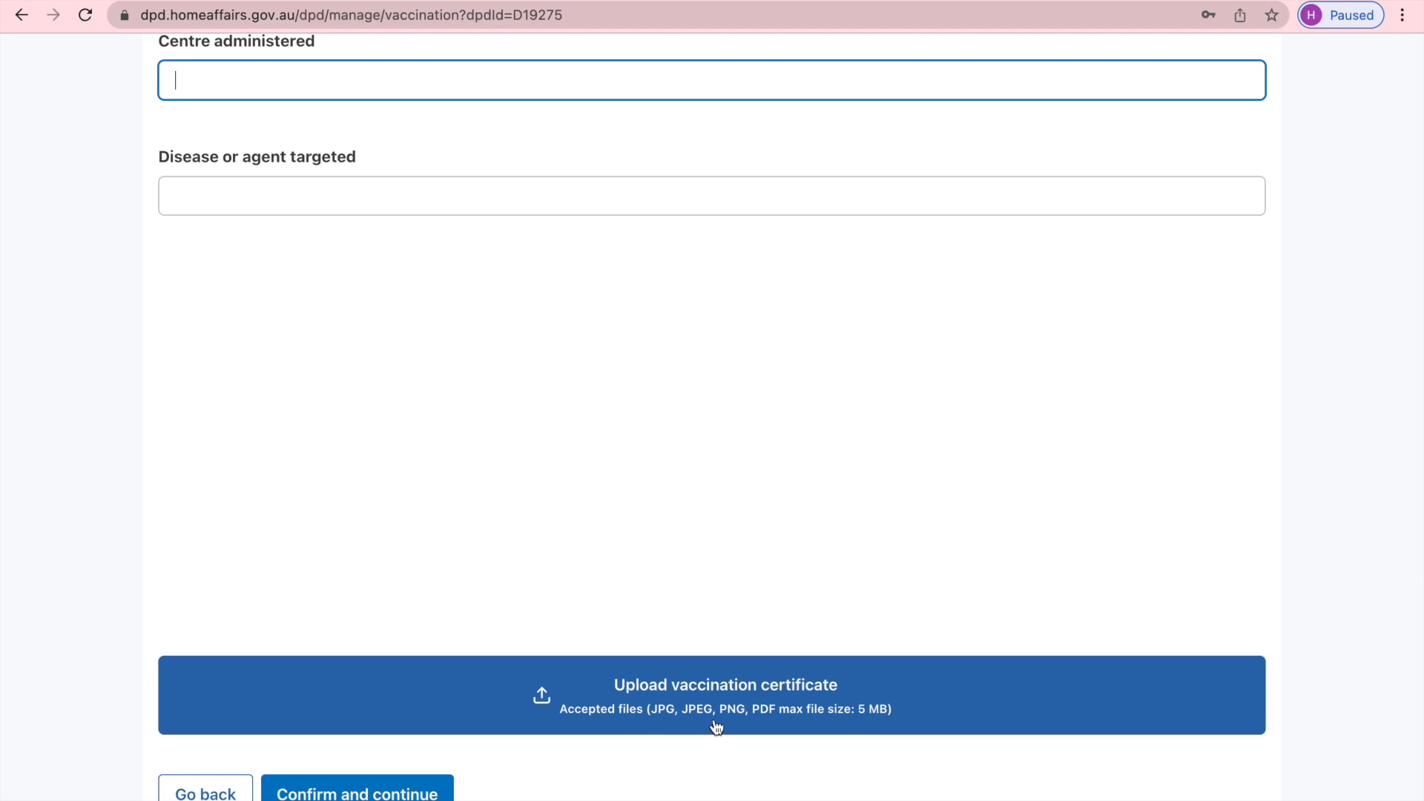
{"action": "scroll", "coordinate": [770, 720], "scroll_direction": "up", "scroll_amount": 1}
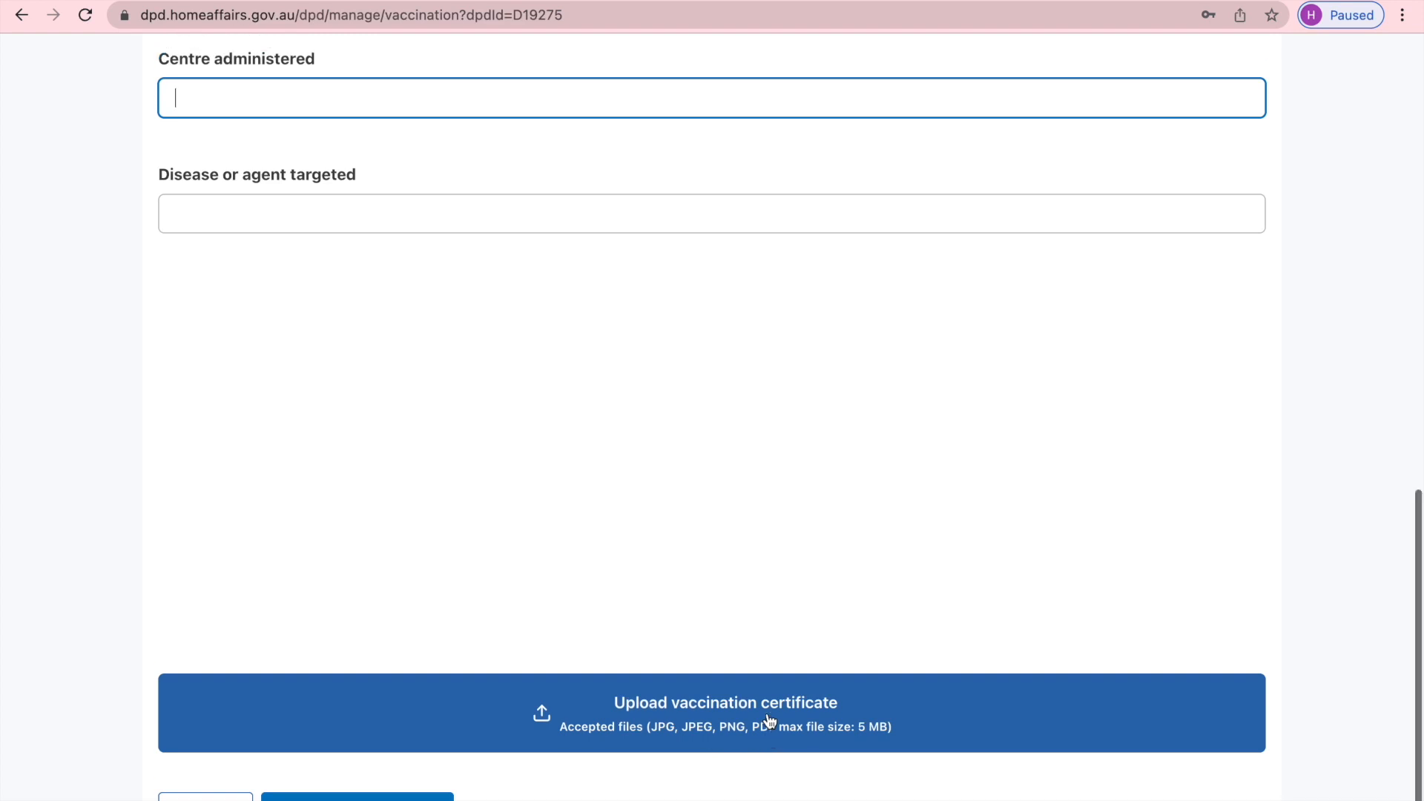
{"action": "scroll", "coordinate": [767, 715], "scroll_direction": "up", "scroll_amount": 6}
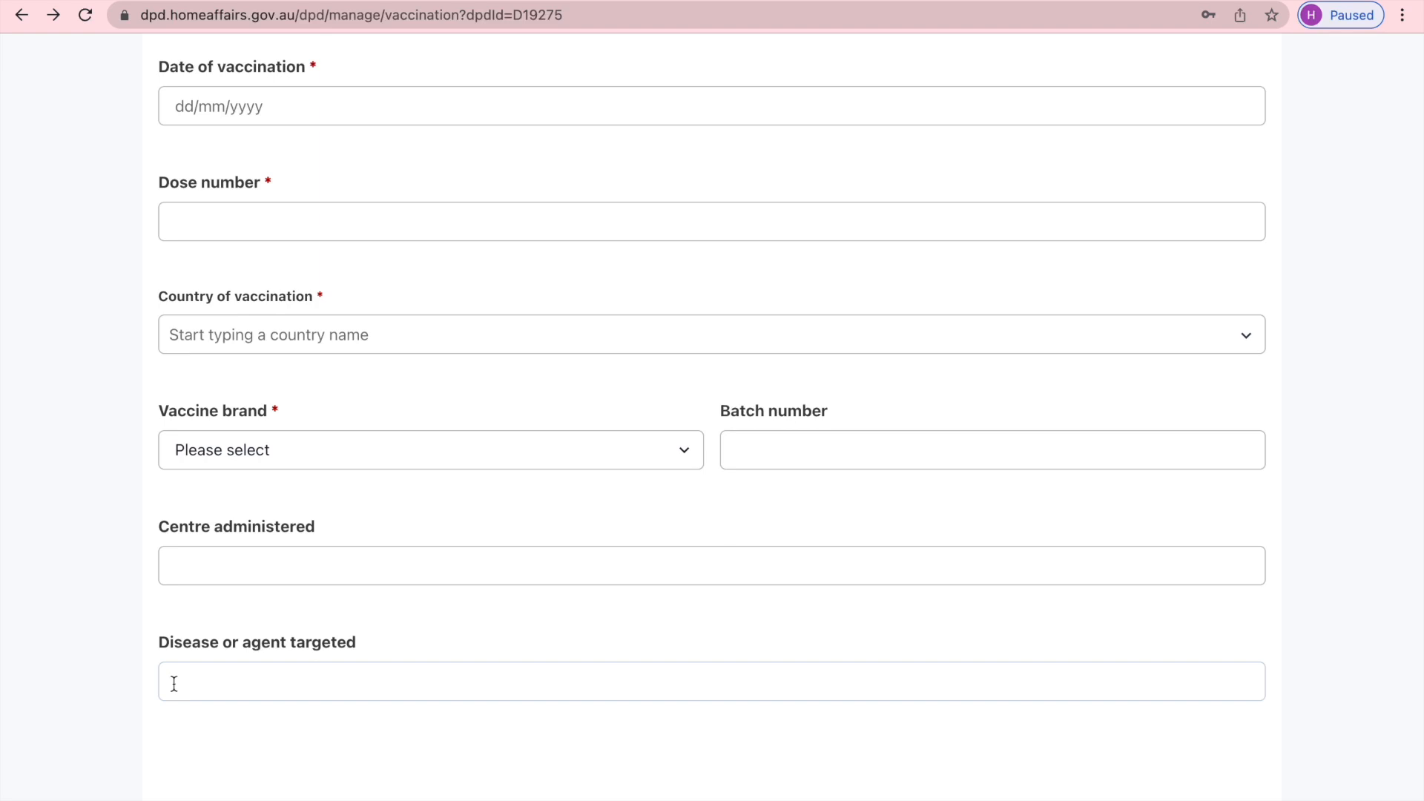
{"action": "scroll", "coordinate": [331, 731], "scroll_direction": "down", "scroll_amount": 3}
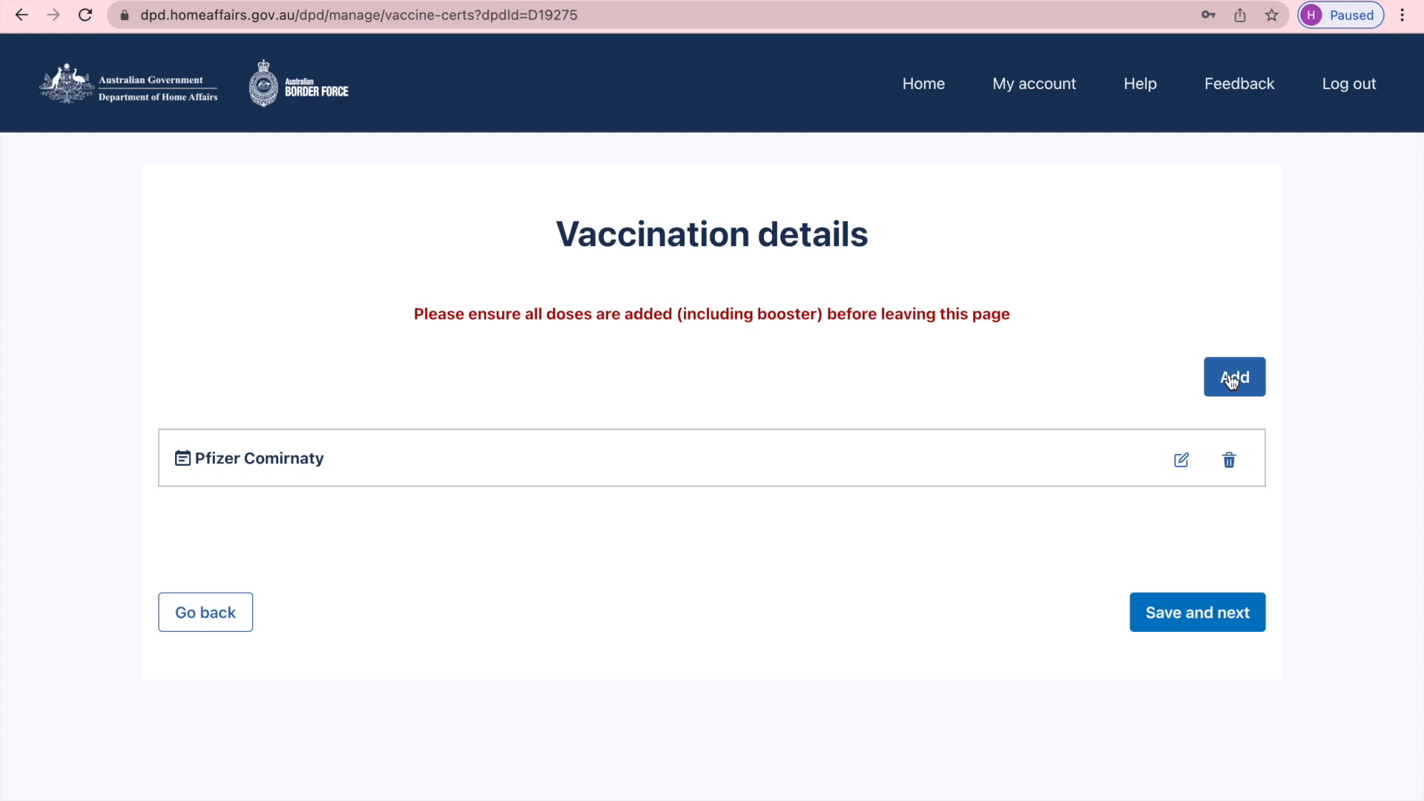
- Save the vaccination details and start a new COVID-19 test result, viewing the available test types without choosing one
{"action": "left_click", "coordinate": [1194, 618]}
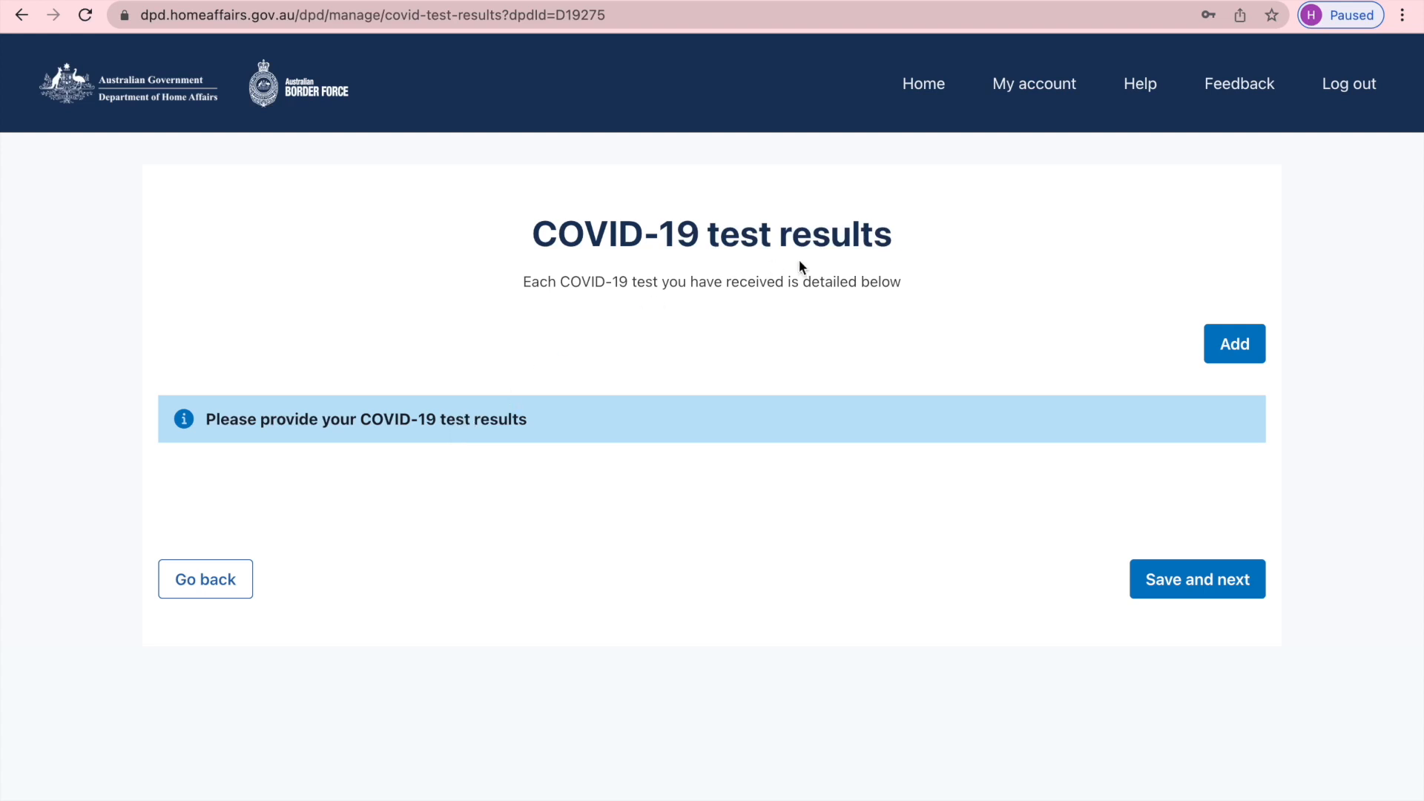
{"action": "left_click", "coordinate": [1240, 351]}
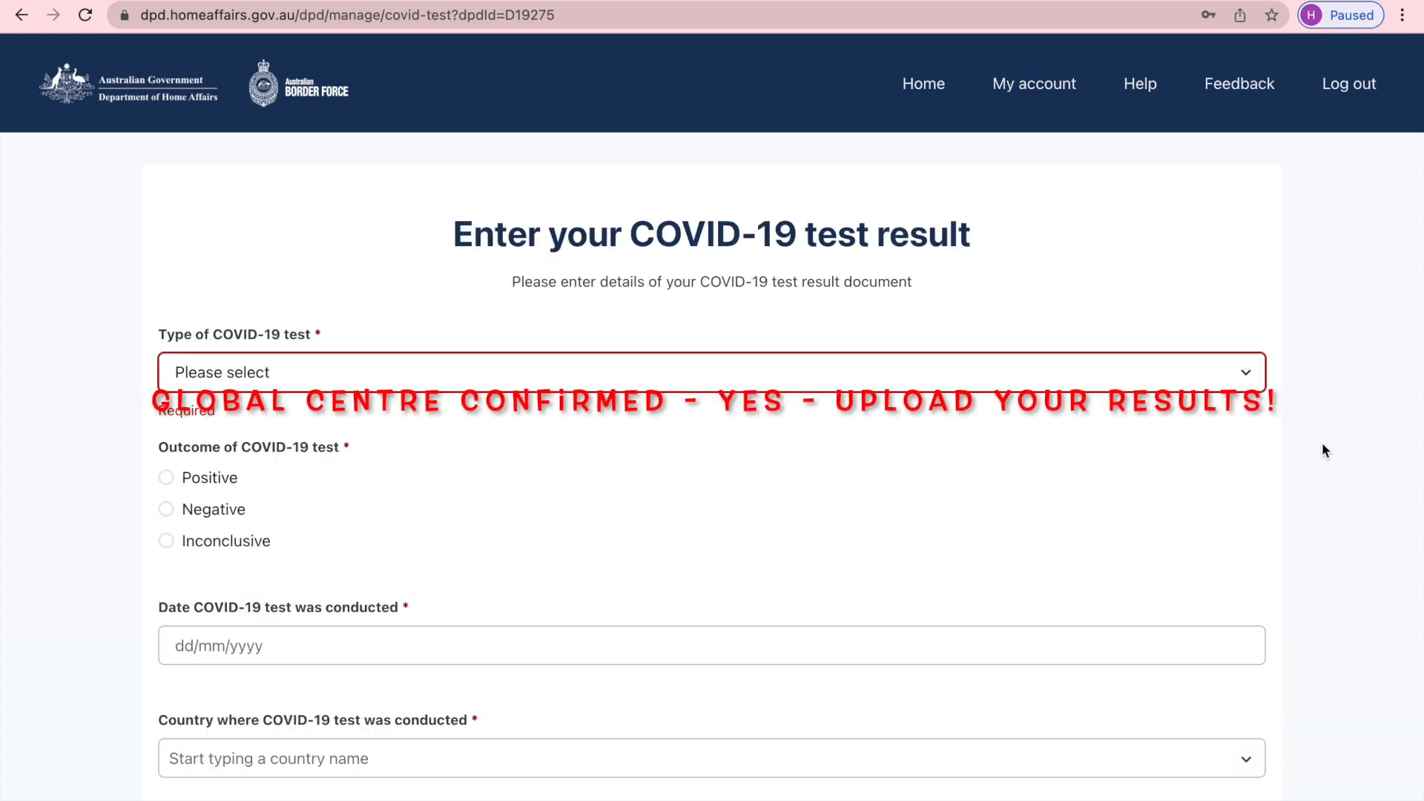
{"action": "left_click", "coordinate": [1252, 372]}
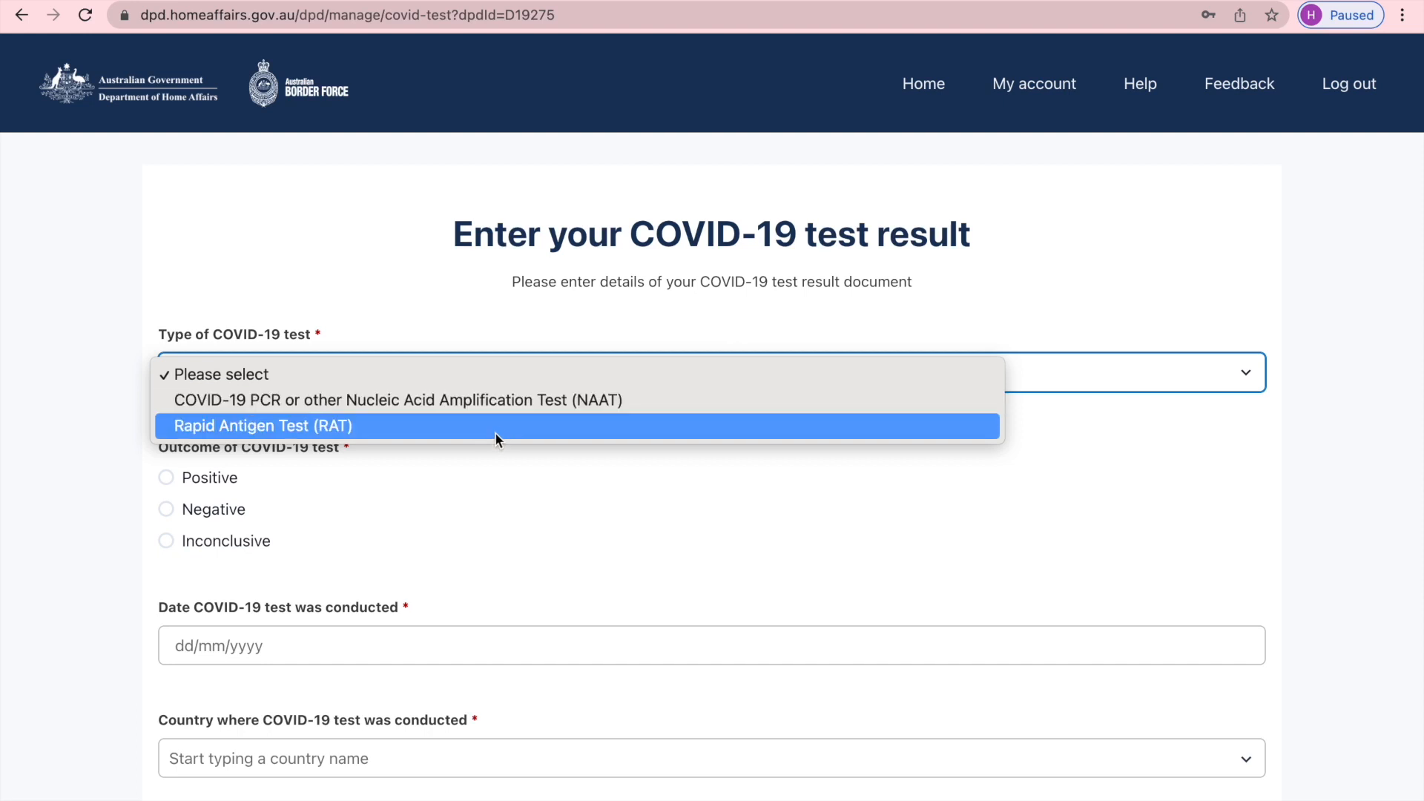
{"action": "left_click", "coordinate": [495, 521]}
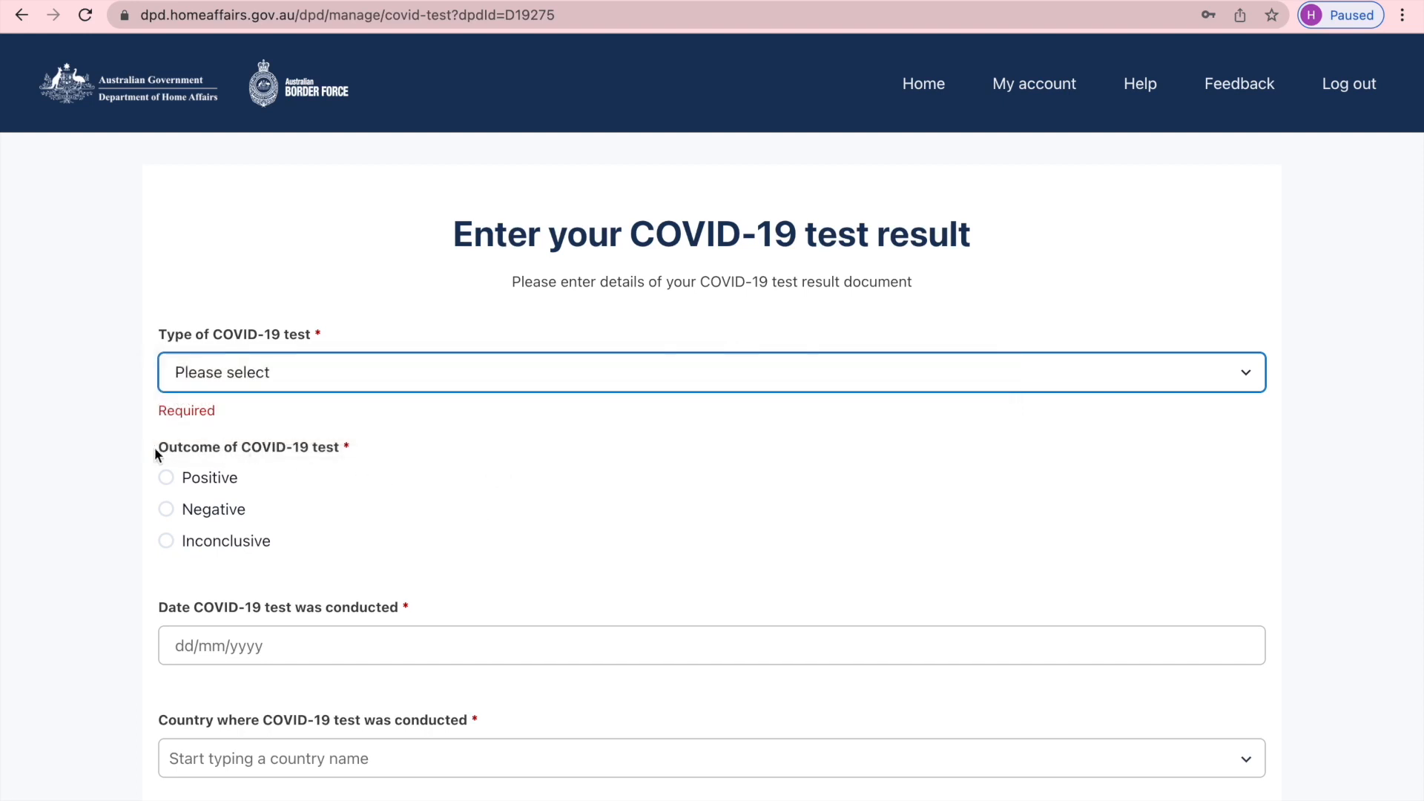
- Examine the test form's outcome, date, country, place and document upload fields, leaving them empty
{"action": "scroll", "coordinate": [308, 538], "scroll_direction": "down", "scroll_amount": 4}
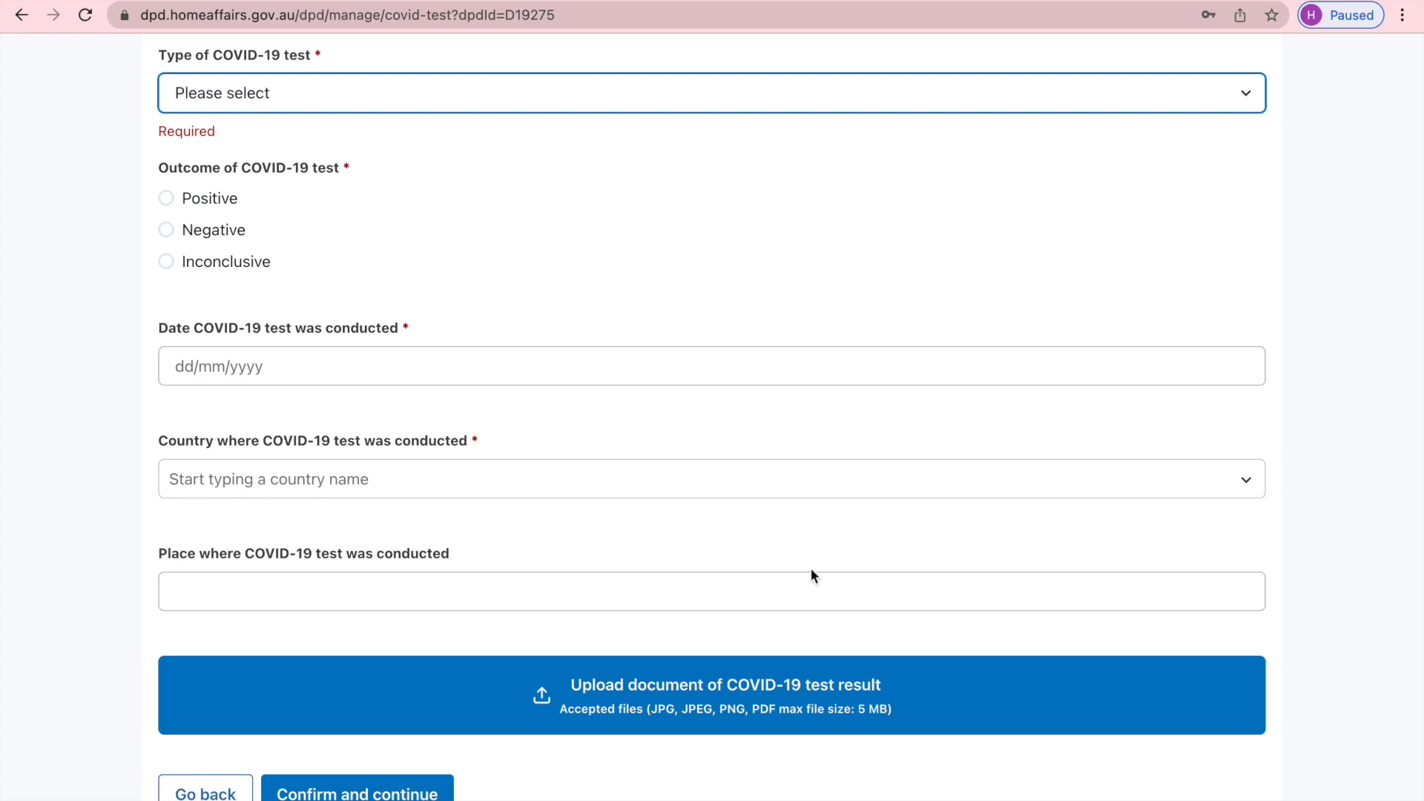
{"action": "left_click", "coordinate": [1247, 483]}
{"action": "left_click", "coordinate": [1248, 482]}
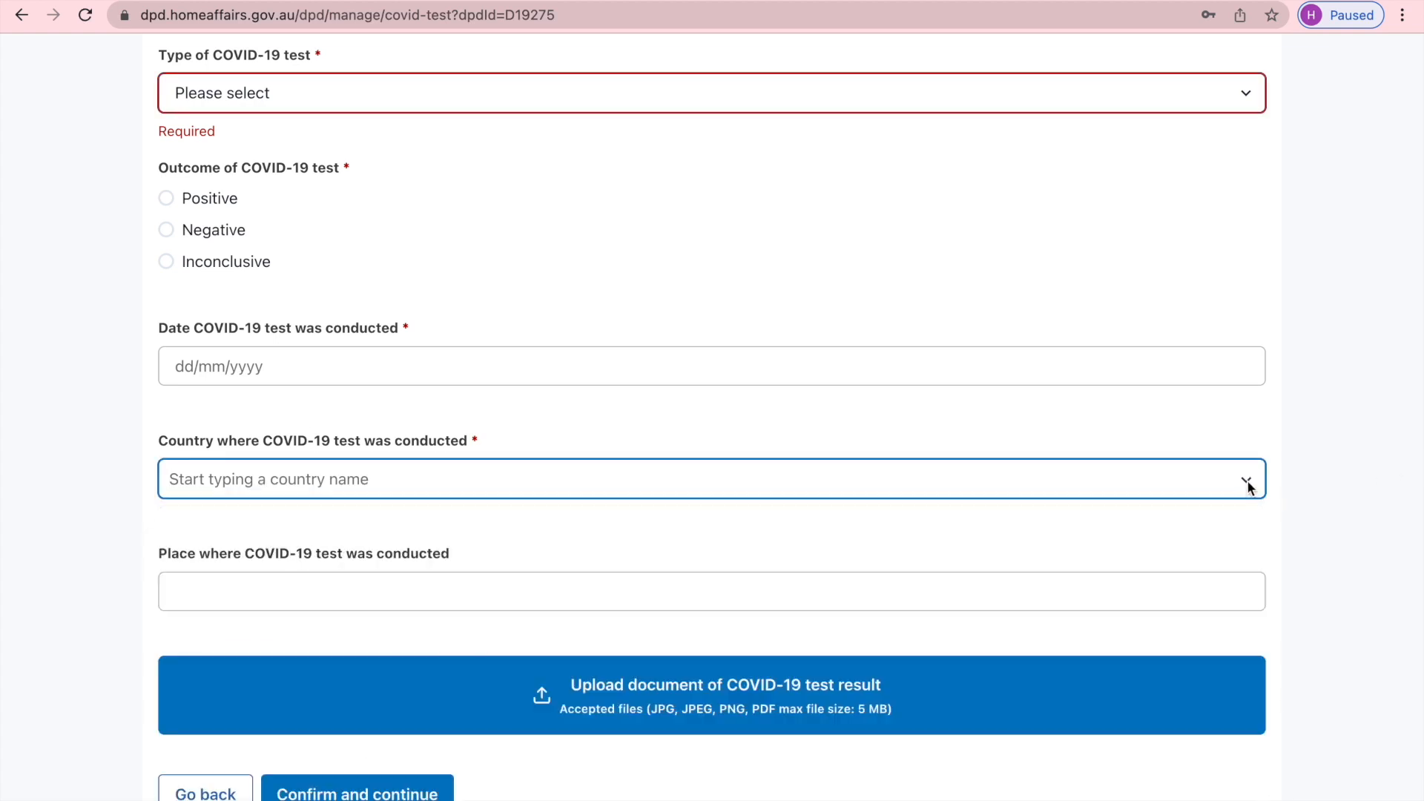
{"action": "left_click", "coordinate": [310, 591]}
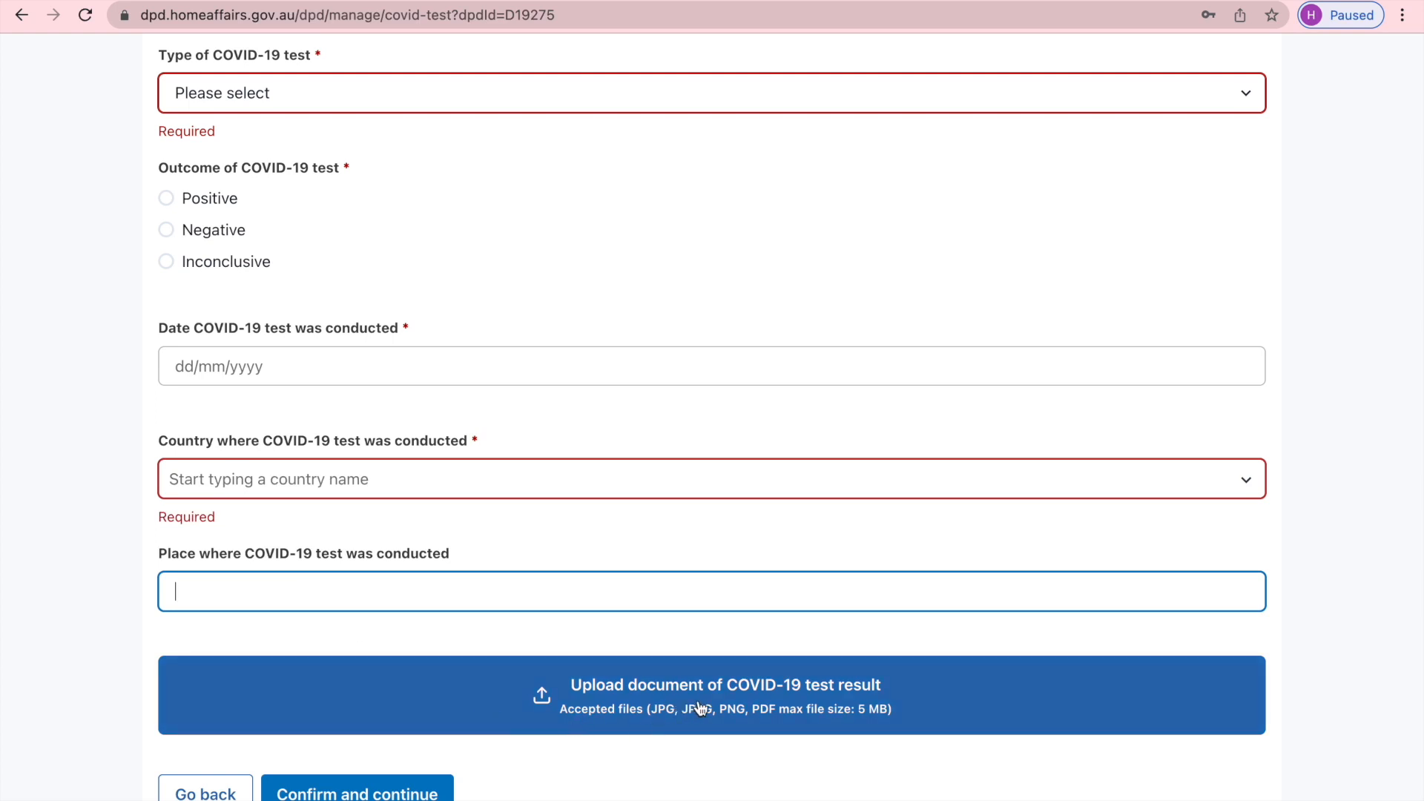
{"action": "left_click", "coordinate": [391, 795]}
- Leave the COVID-19 test form without adding a result and continue to the health information review
{"action": "scroll", "coordinate": [937, 703], "scroll_direction": "up", "scroll_amount": 4}
{"action": "scroll", "coordinate": [936, 702], "scroll_direction": "down", "scroll_amount": 4}
{"action": "left_click", "coordinate": [210, 795]}
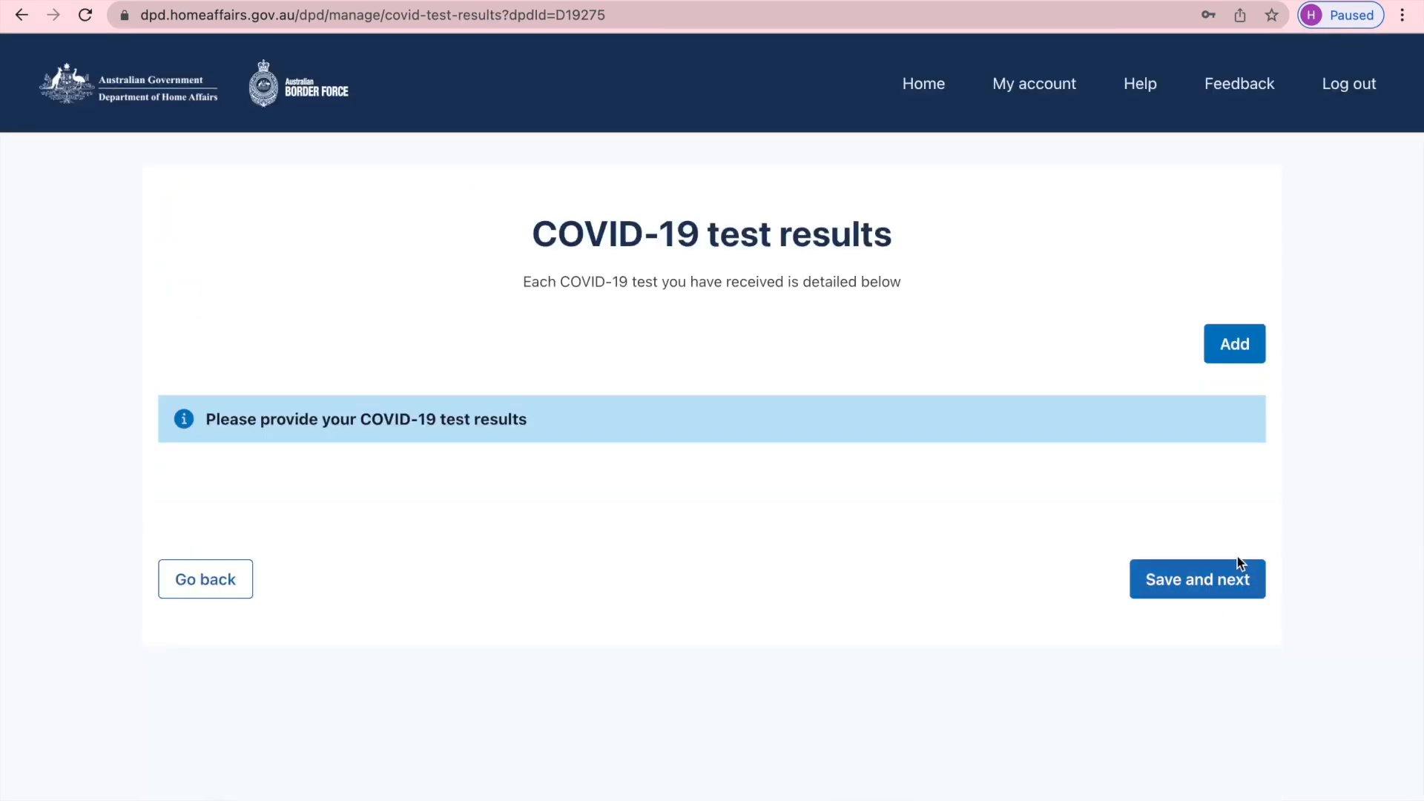
{"action": "left_click", "coordinate": [1219, 586]}
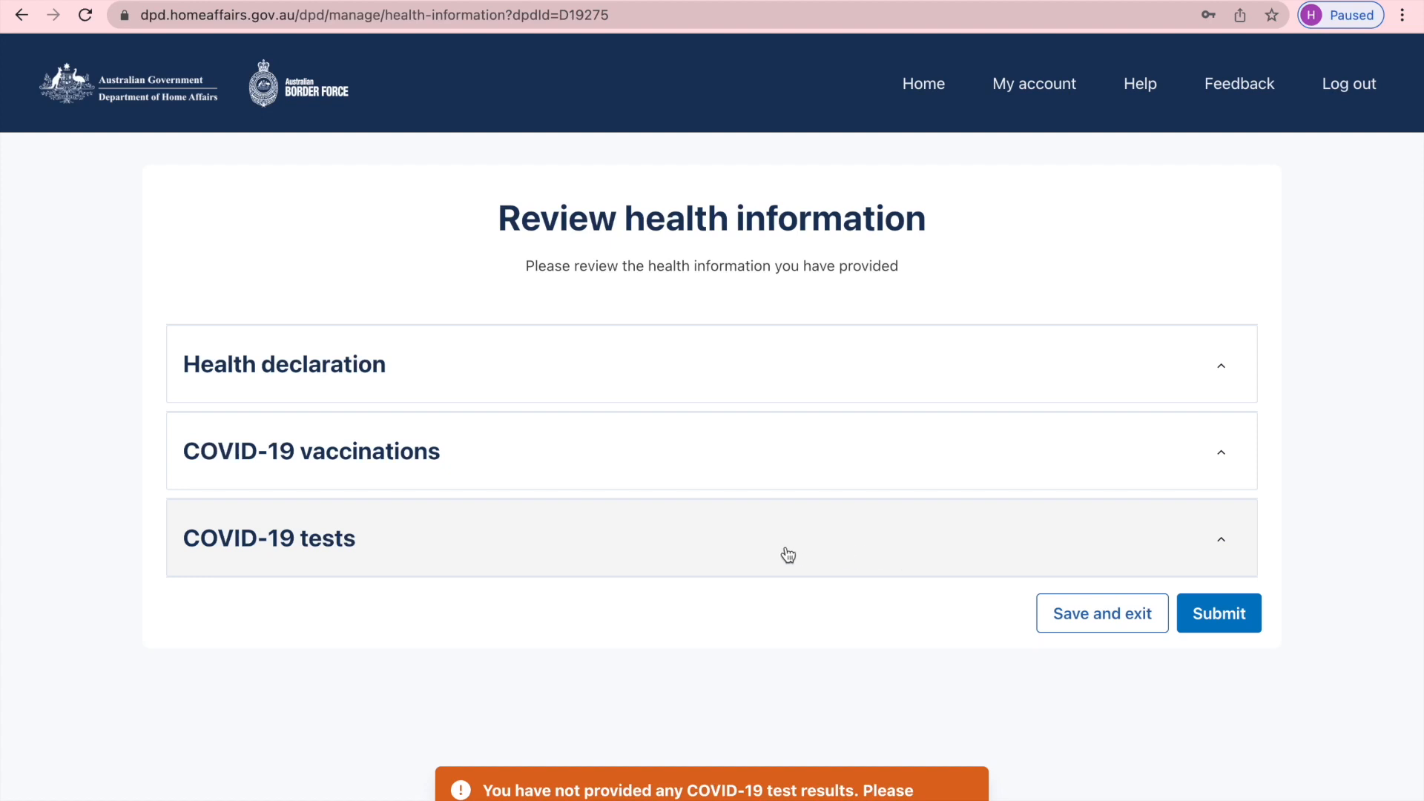
- Reopen the COVID-19 tests section for amendment, look over the blank test result form and return to the health information review
{"action": "left_click", "coordinate": [683, 537]}
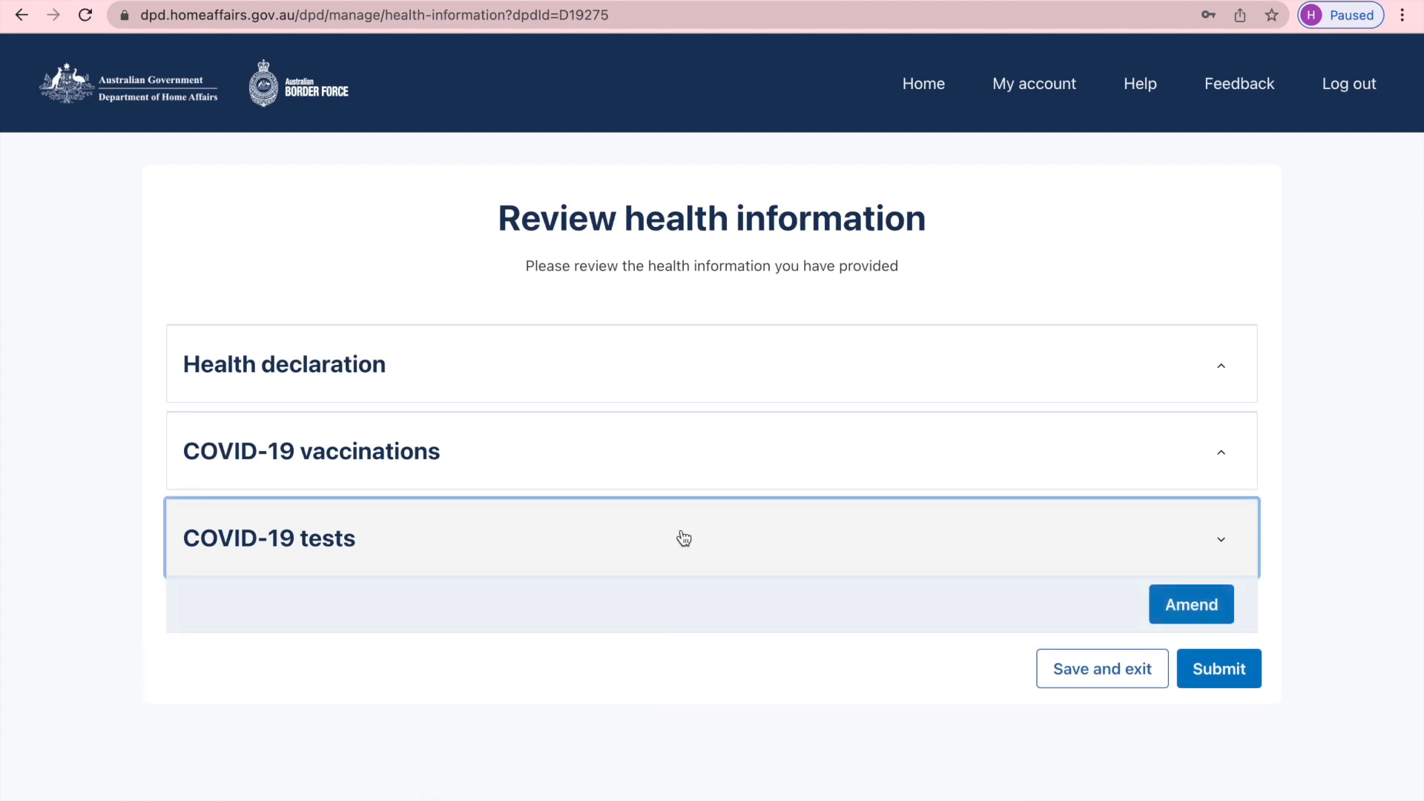
{"action": "left_click", "coordinate": [1194, 606]}
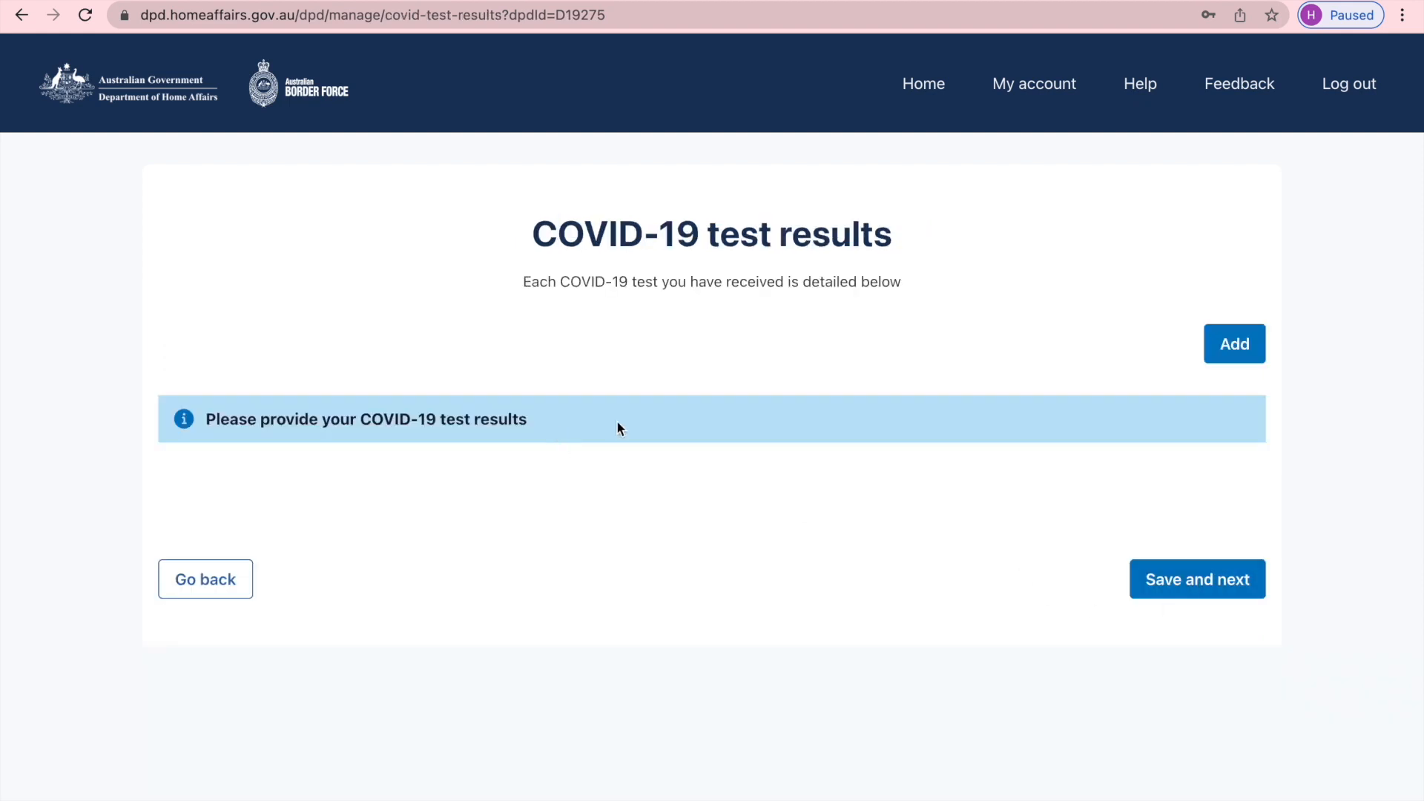
{"action": "left_click", "coordinate": [1235, 352]}
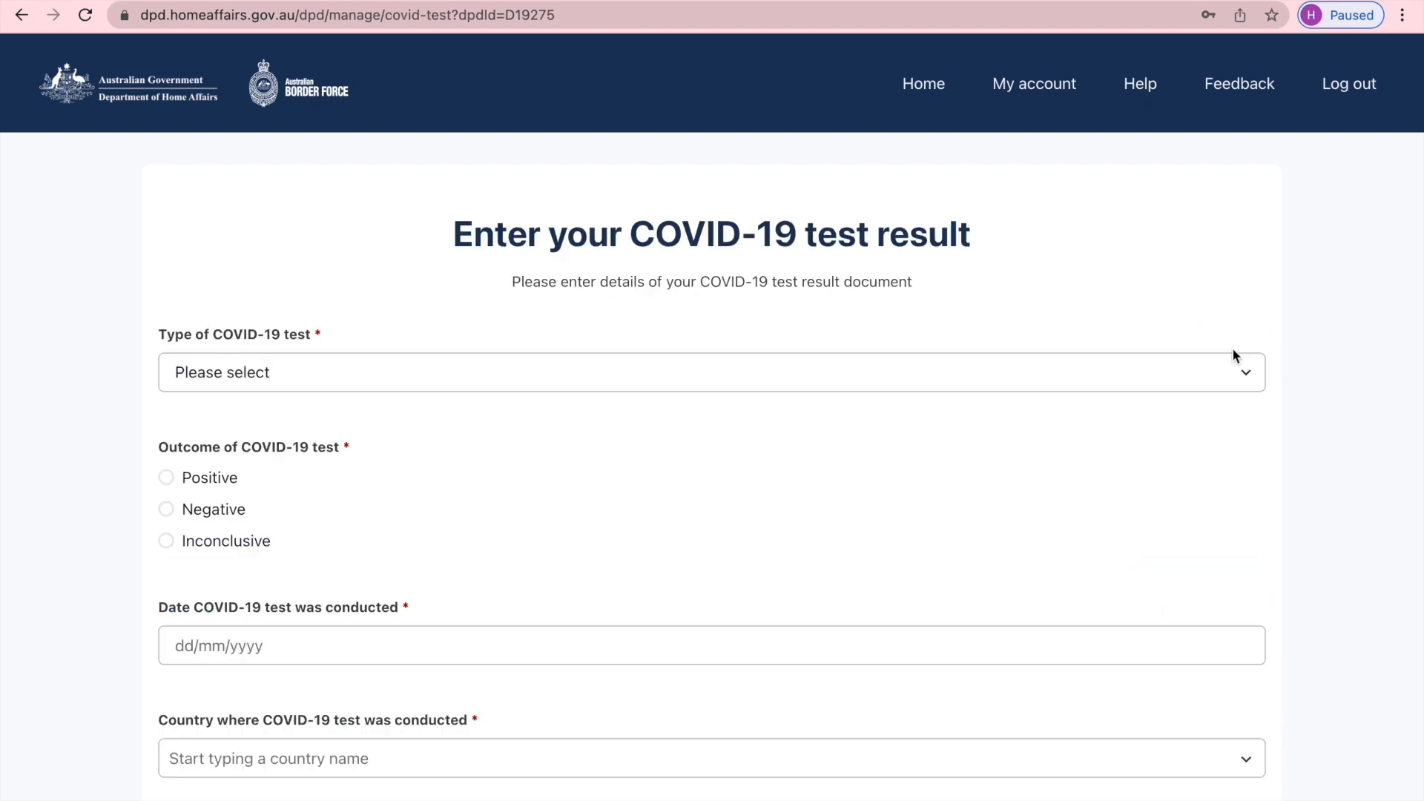
{"action": "scroll", "coordinate": [488, 407], "scroll_direction": "down", "scroll_amount": 5}
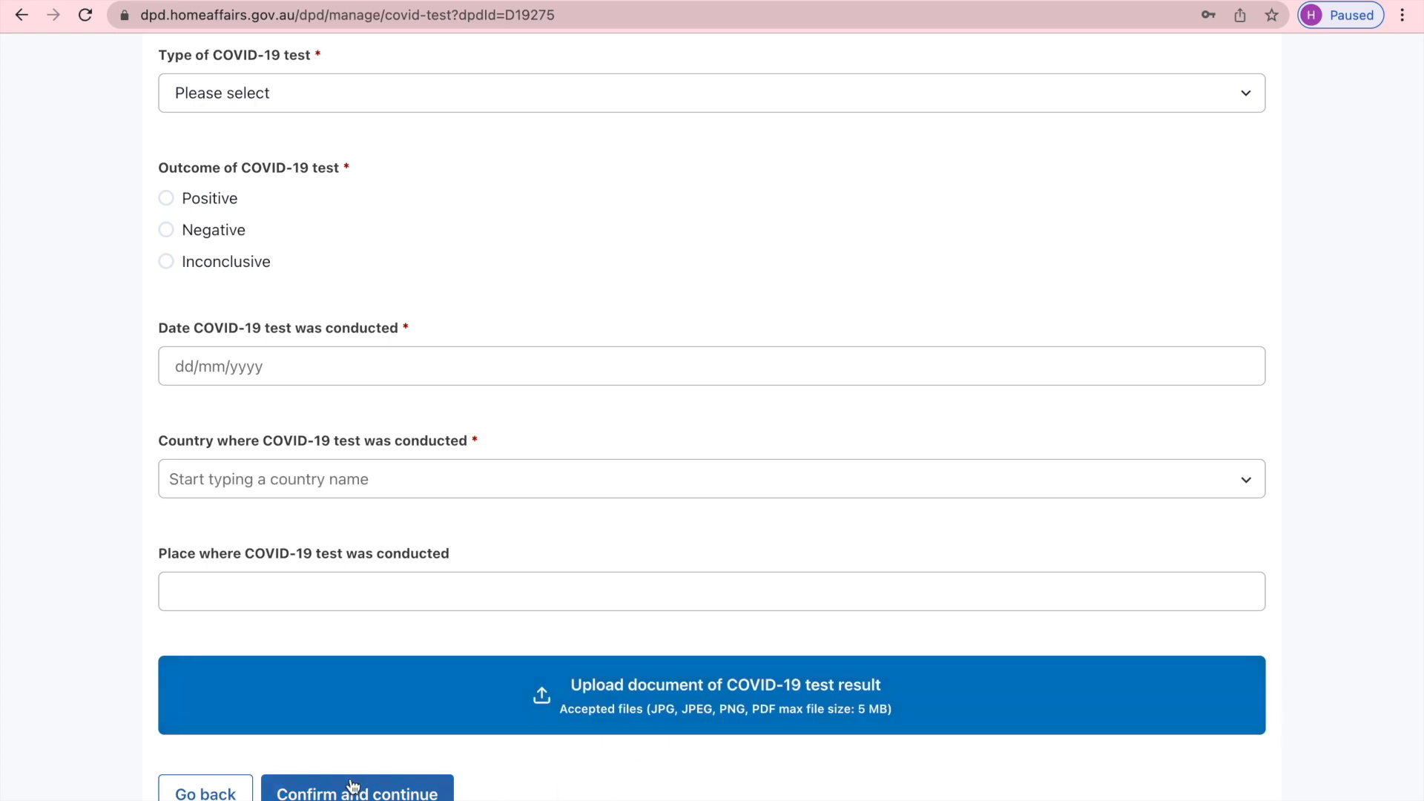
{"action": "left_click", "coordinate": [187, 795]}
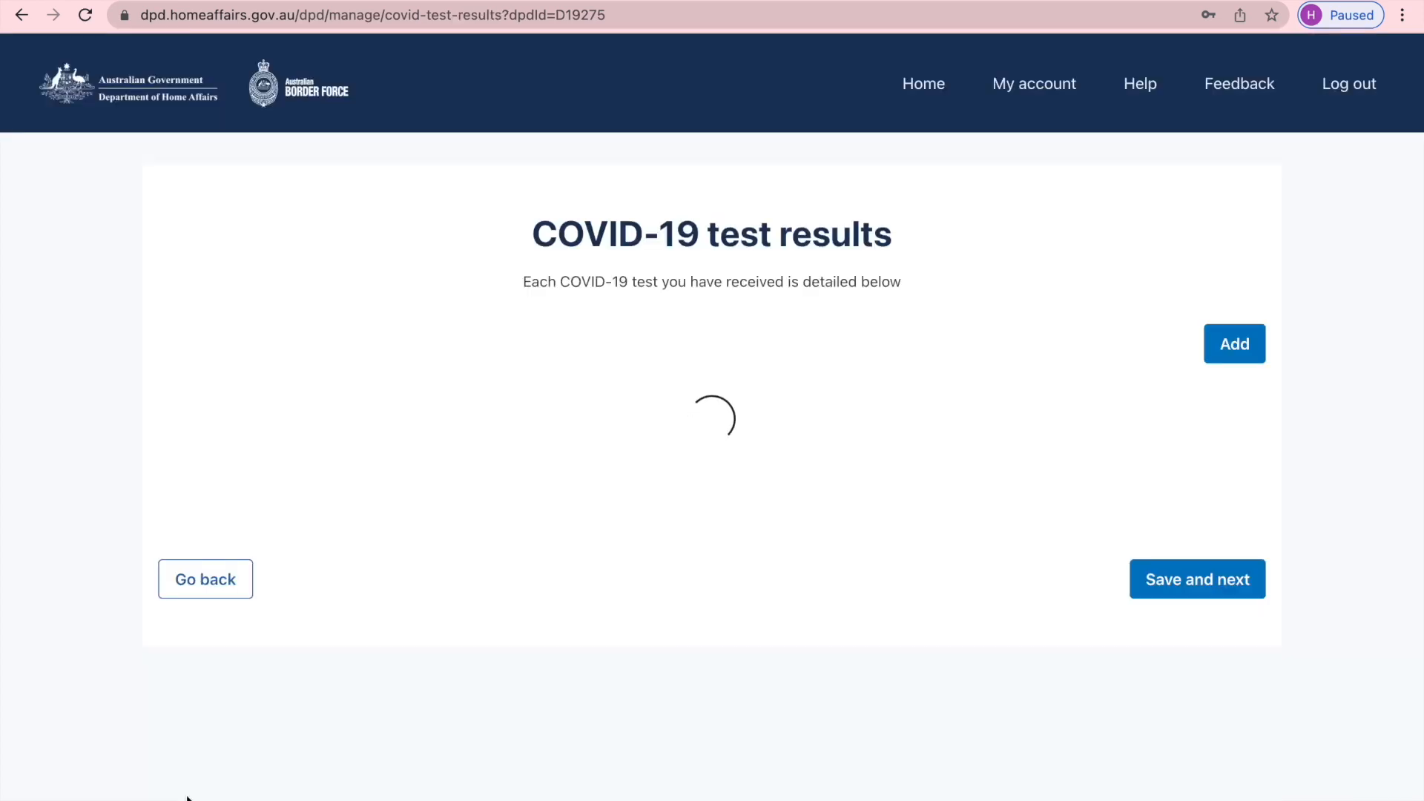
{"action": "left_click", "coordinate": [203, 603]}
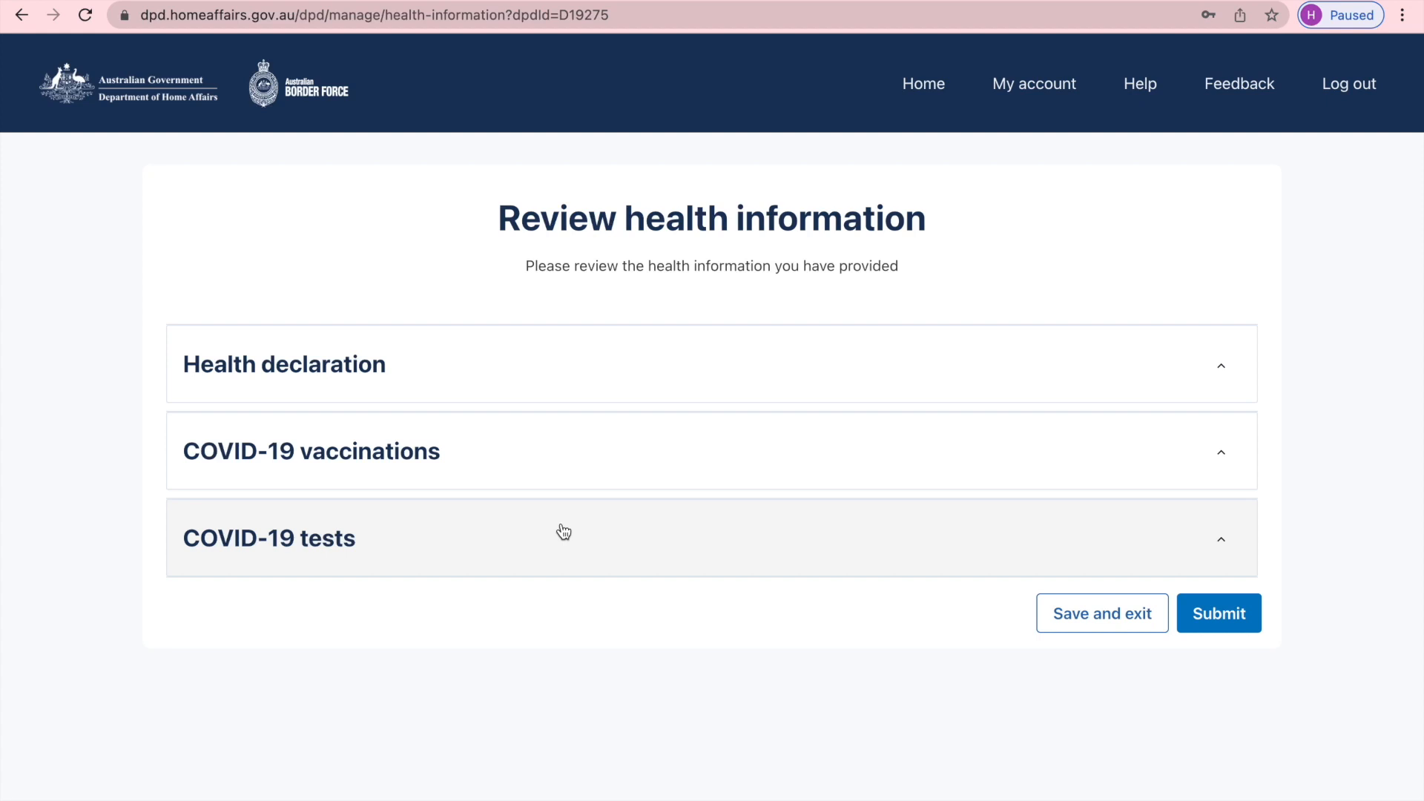